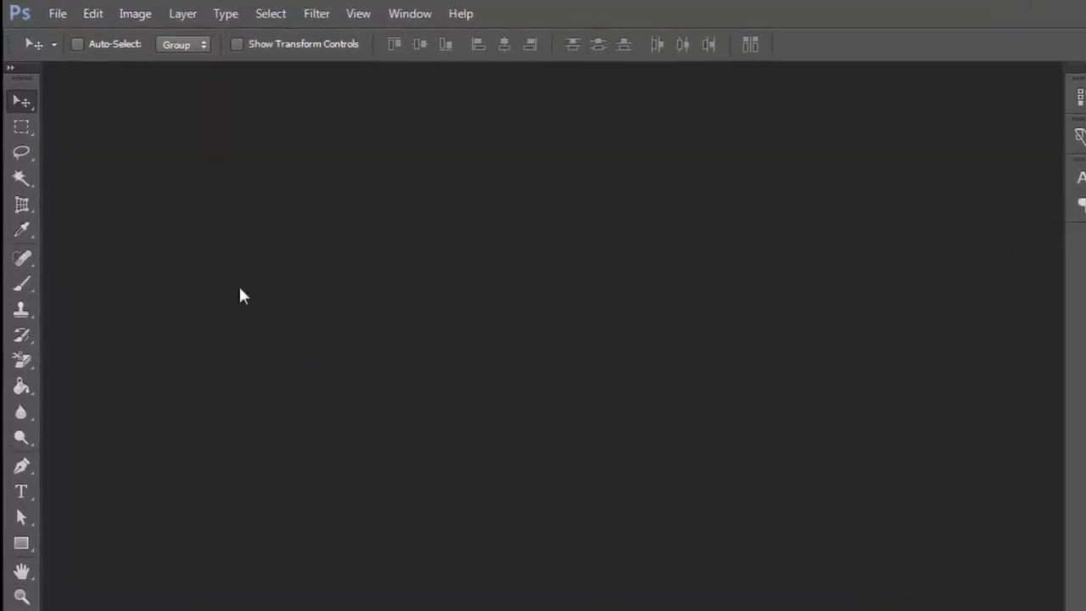
Create a white 1280 × 720 px, 300 ppi RGB document named Mockup.
{"action": "left_click", "coordinate": [47, 10]}
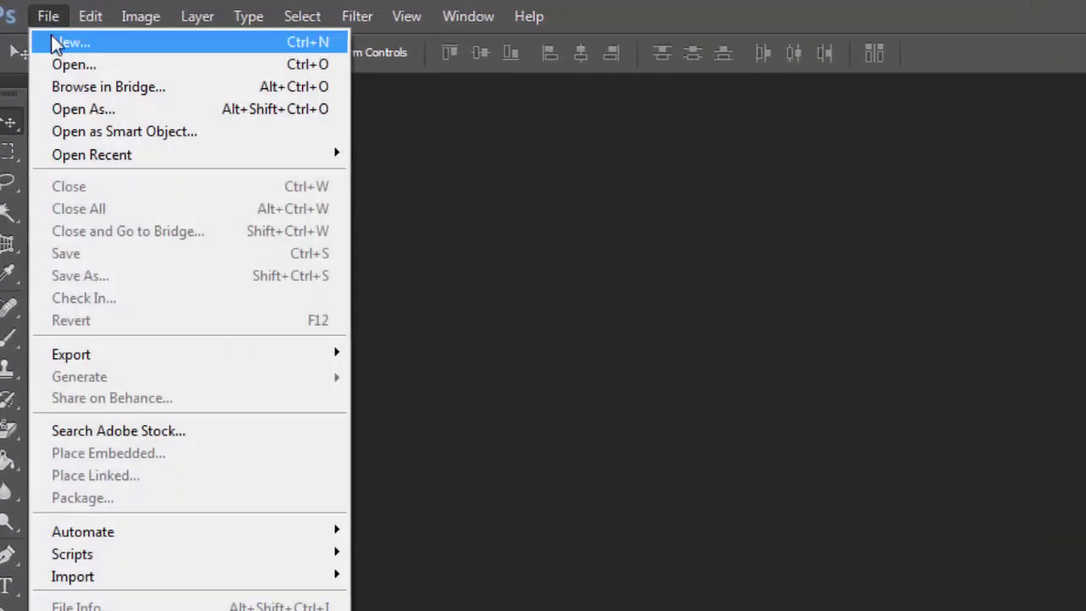
{"action": "left_click", "coordinate": [58, 44]}
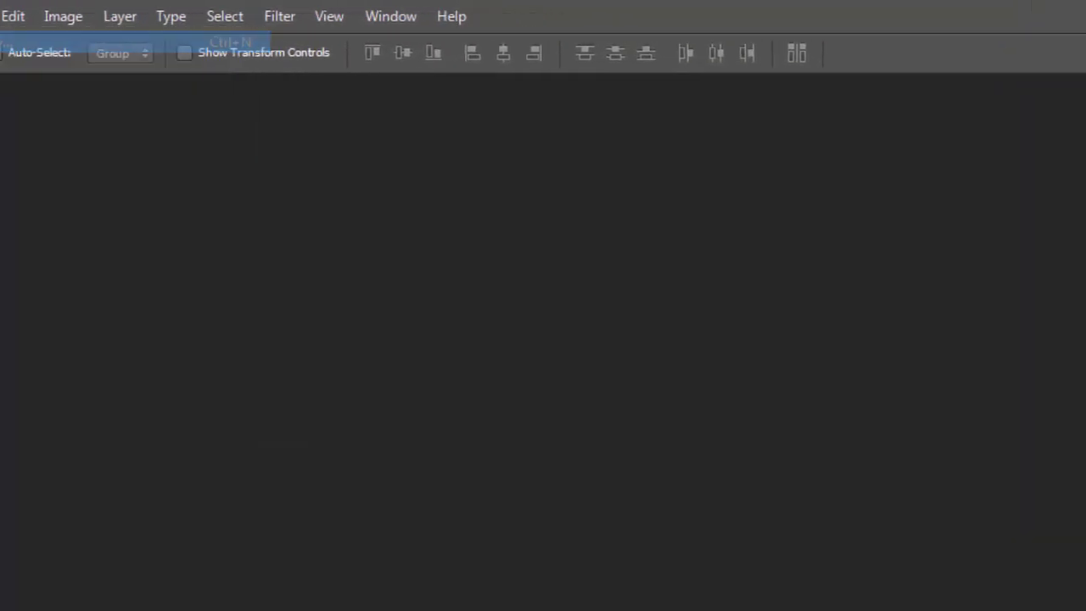
{"action": "left_click", "coordinate": [522, 235]}
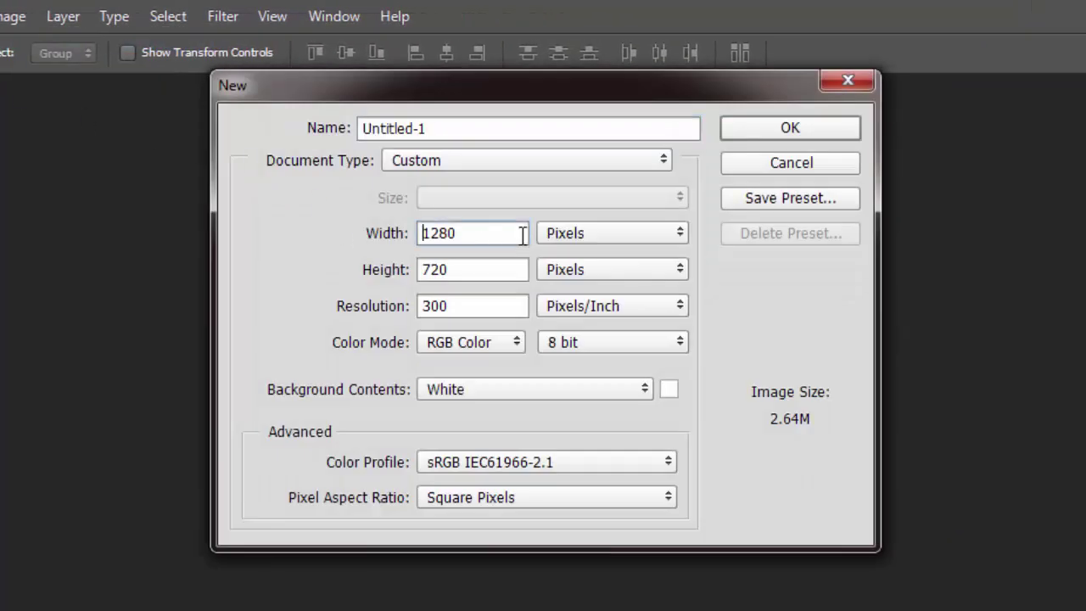
{"action": "left_click_drag", "start_coordinate": [473, 127], "coordinate": [311, 129]}
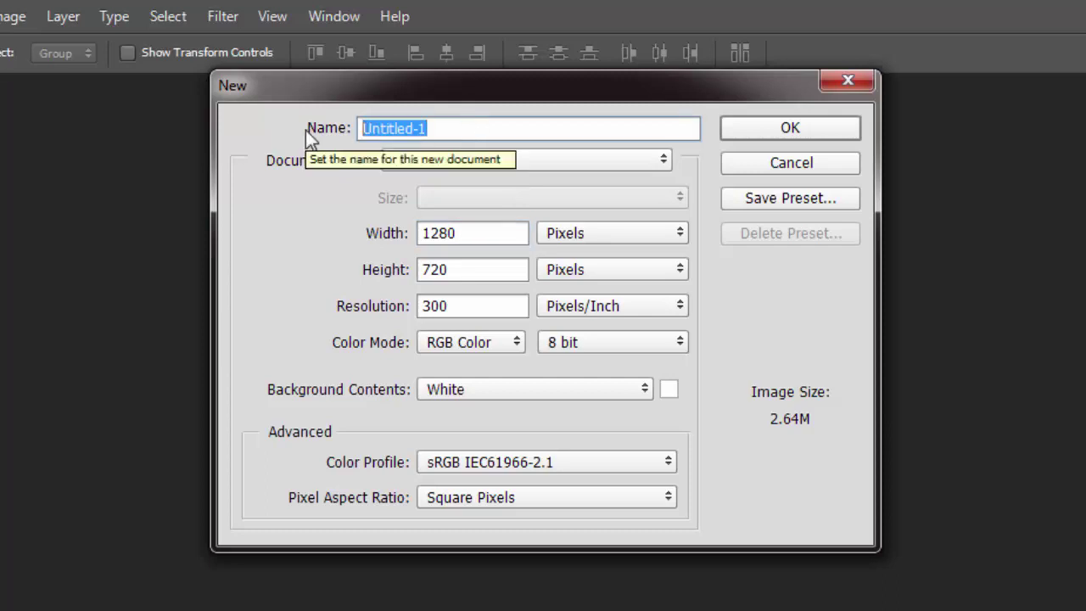
{"action": "type", "text": "Mo"}
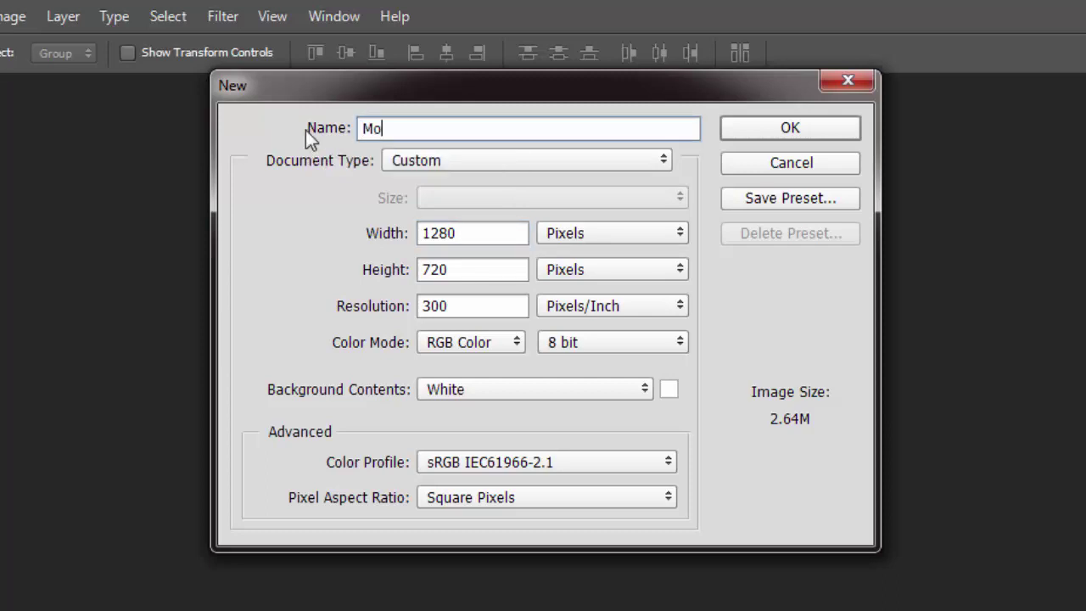
{"action": "type", "text": "c"}
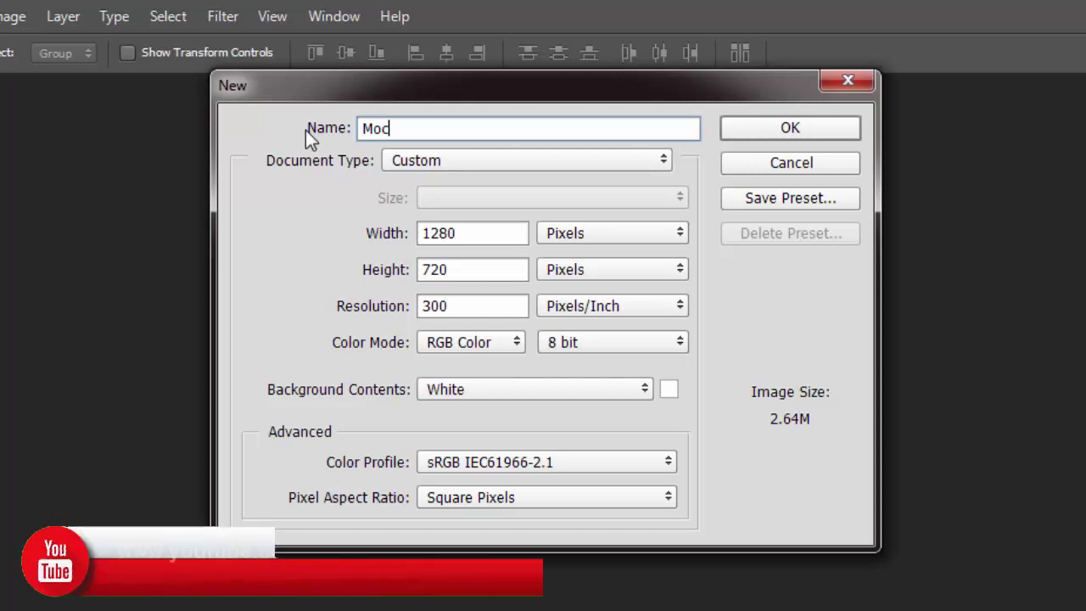
{"action": "type", "text": "ku"}
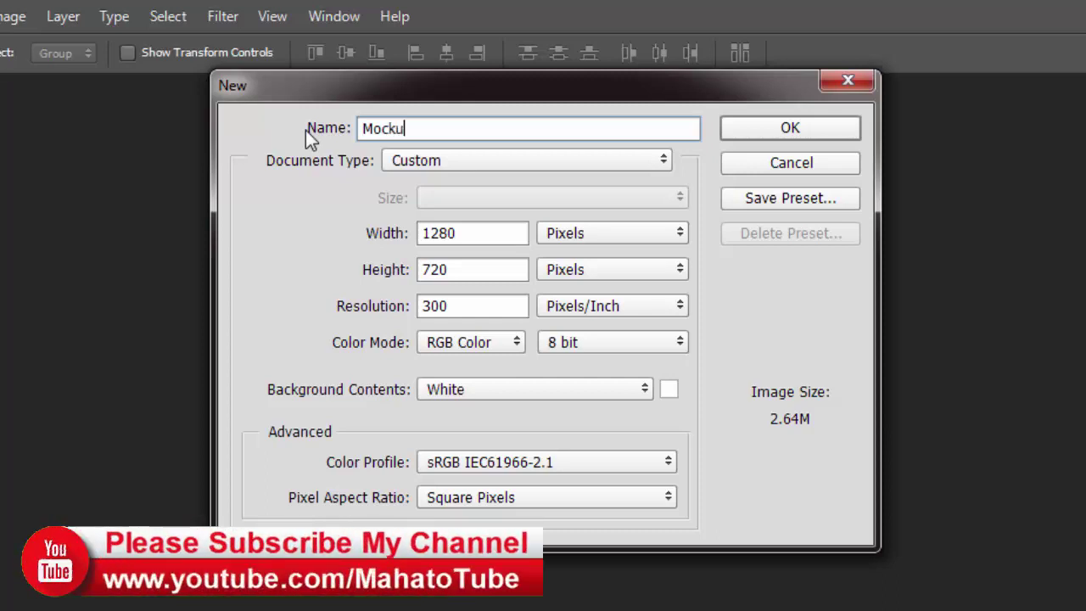
{"action": "type", "text": "p"}
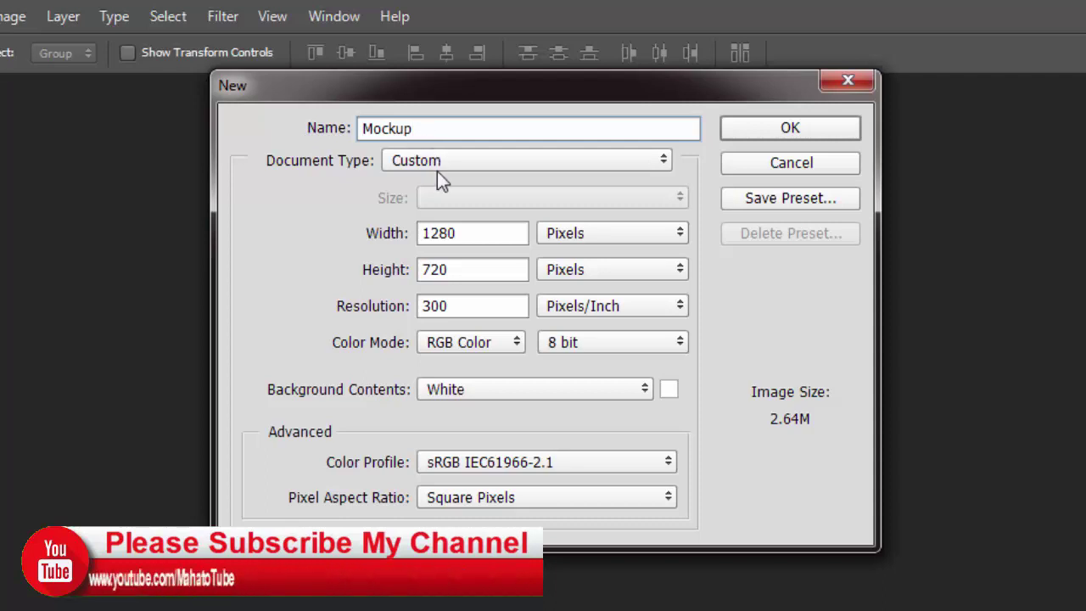
{"action": "left_click", "coordinate": [502, 232]}
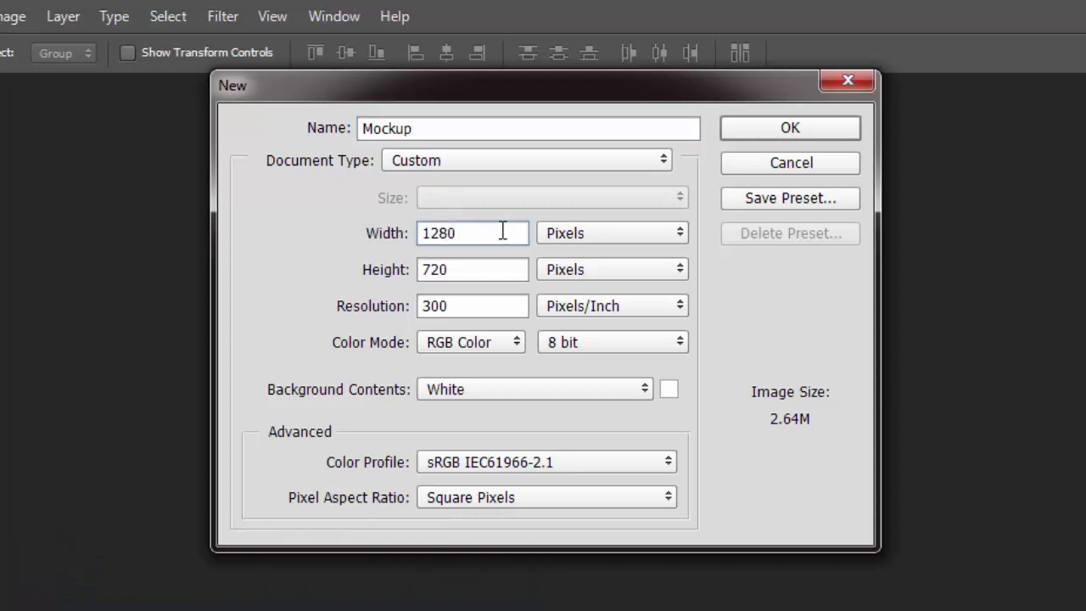
{"action": "key", "text": "Tab"}
{"action": "left_click", "coordinate": [483, 308]}
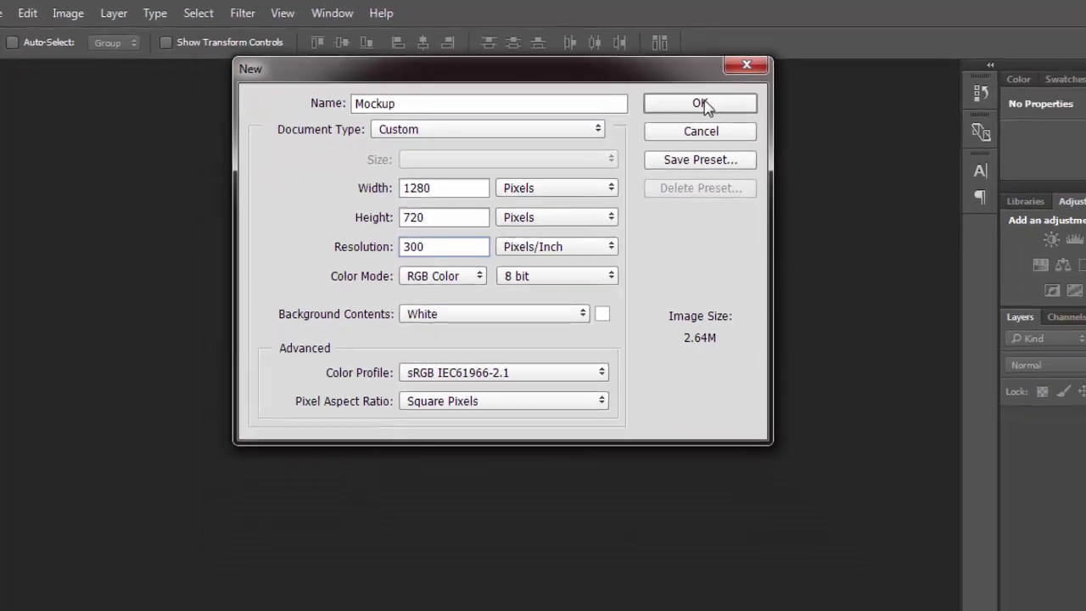
{"action": "left_click", "coordinate": [781, 123]}
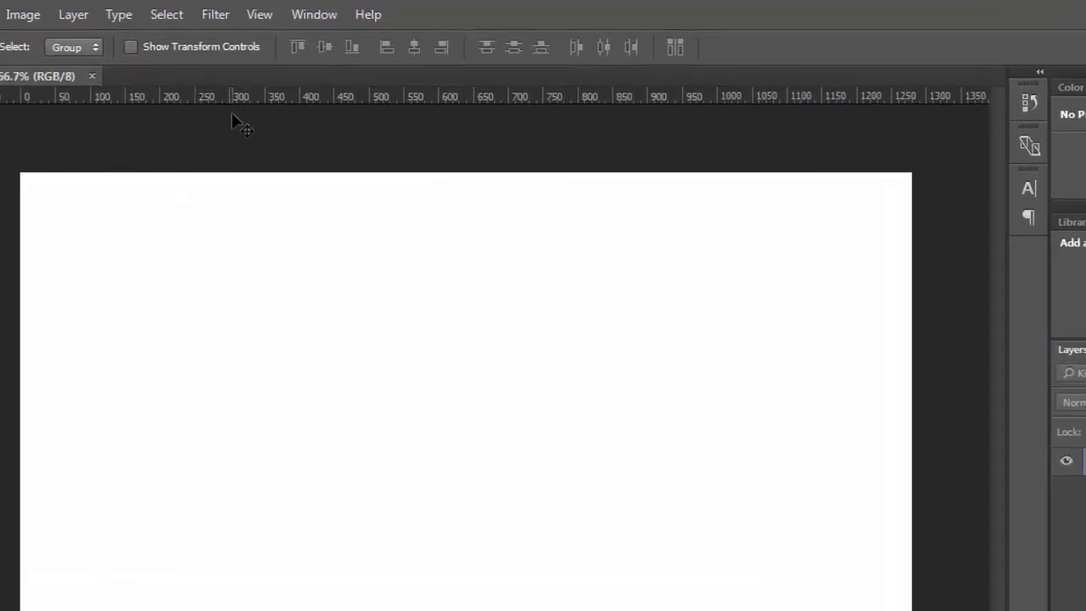
Select the whole canvas and fill it with #cde1e9 using the Paint Bucket Tool.
{"action": "left_click", "coordinate": [174, 13]}
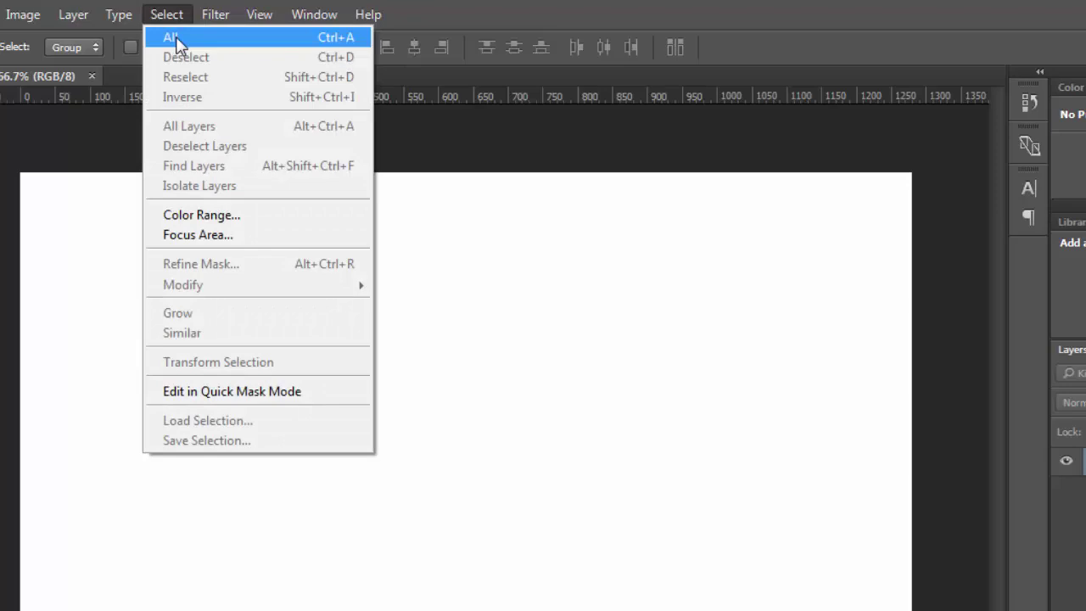
{"action": "left_click", "coordinate": [175, 39]}
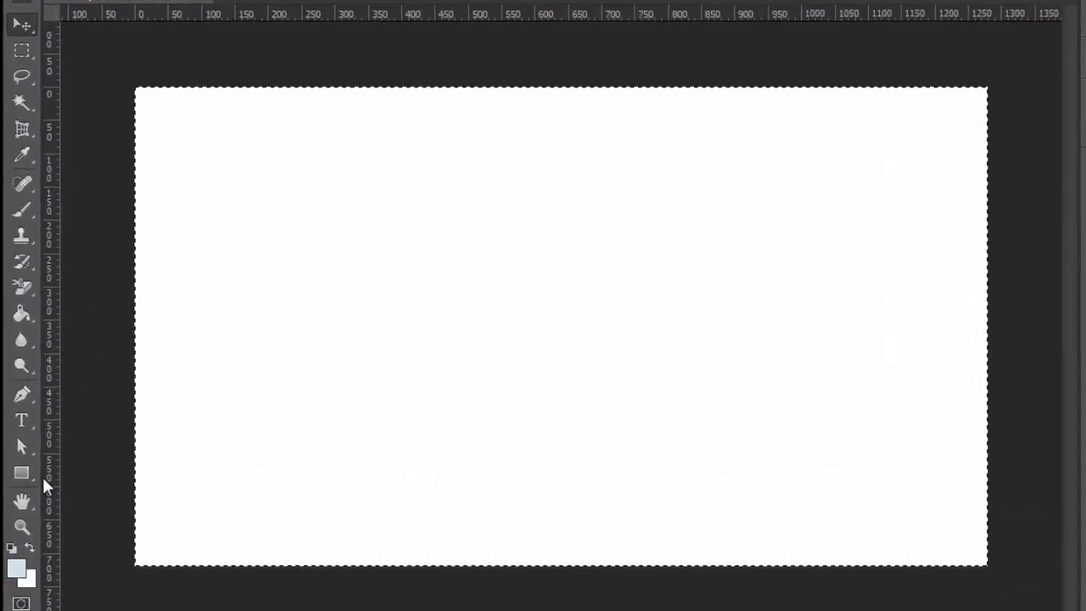
{"action": "left_click", "coordinate": [22, 313]}
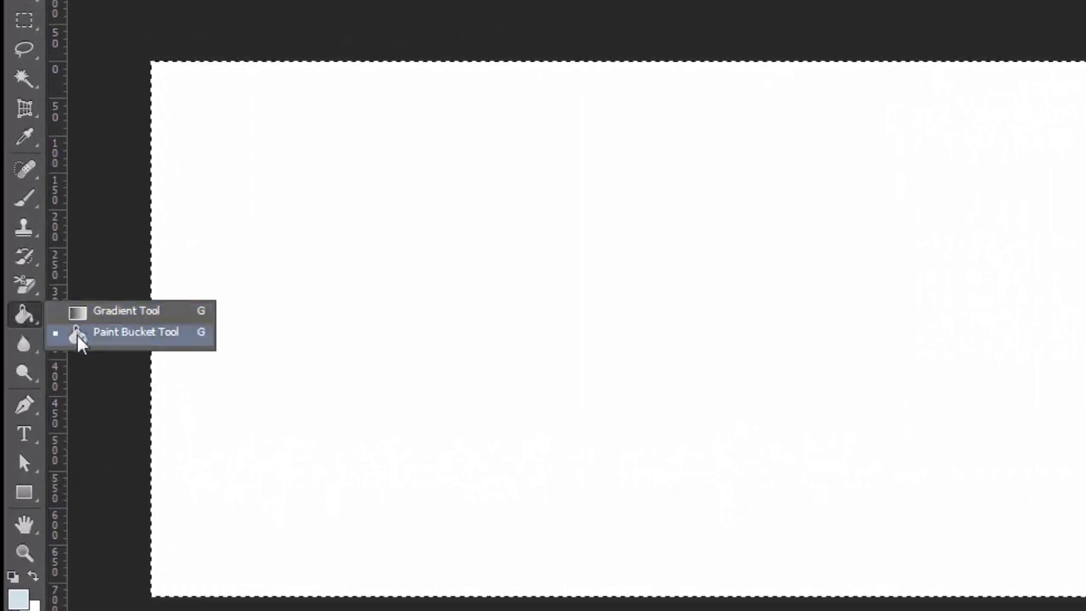
{"action": "left_click", "coordinate": [77, 335]}
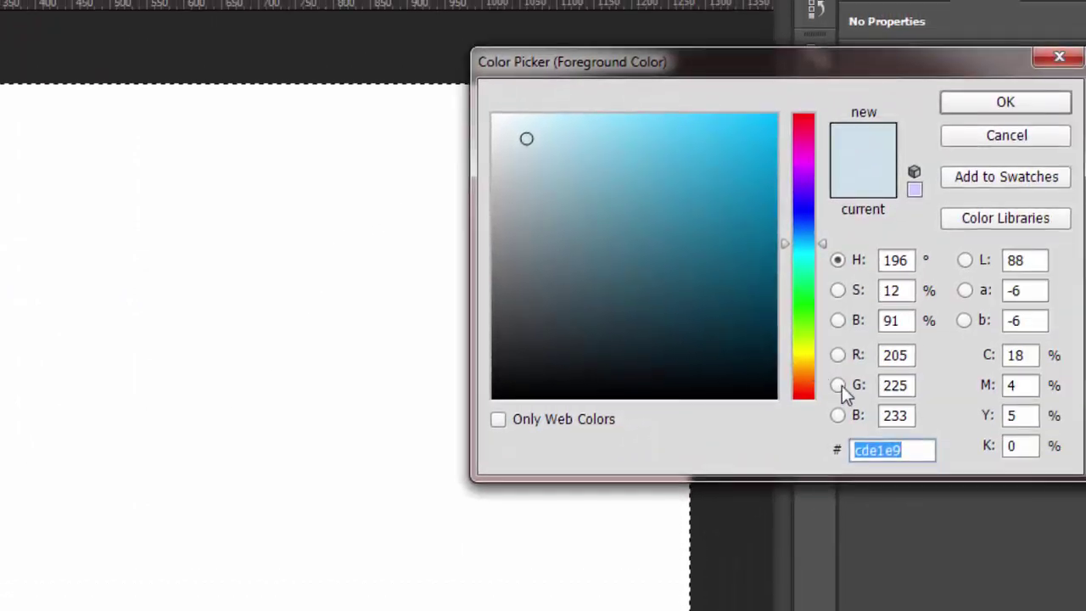
{"action": "left_click", "coordinate": [917, 450]}
{"action": "left_click_drag", "start_coordinate": [916, 450], "coordinate": [840, 452]}
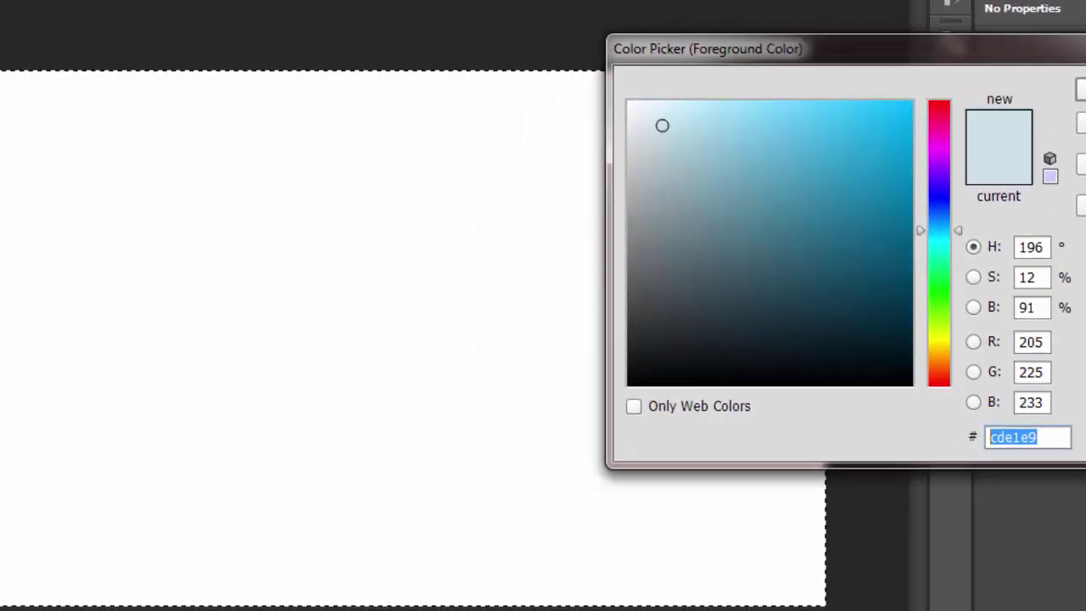
{"action": "left_click", "coordinate": [968, 140]}
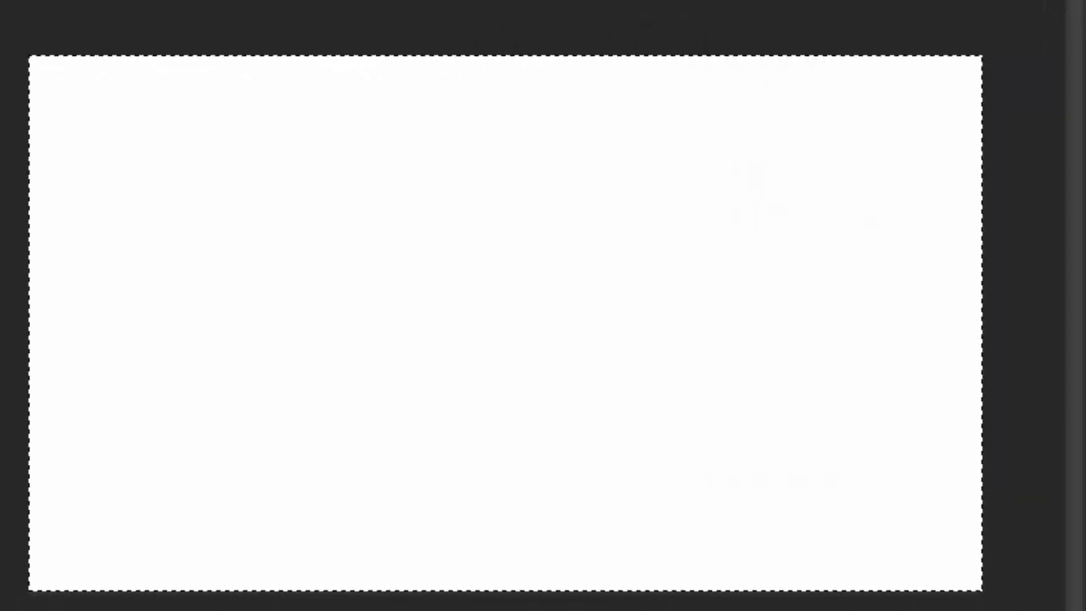
{"action": "left_click", "coordinate": [358, 228]}
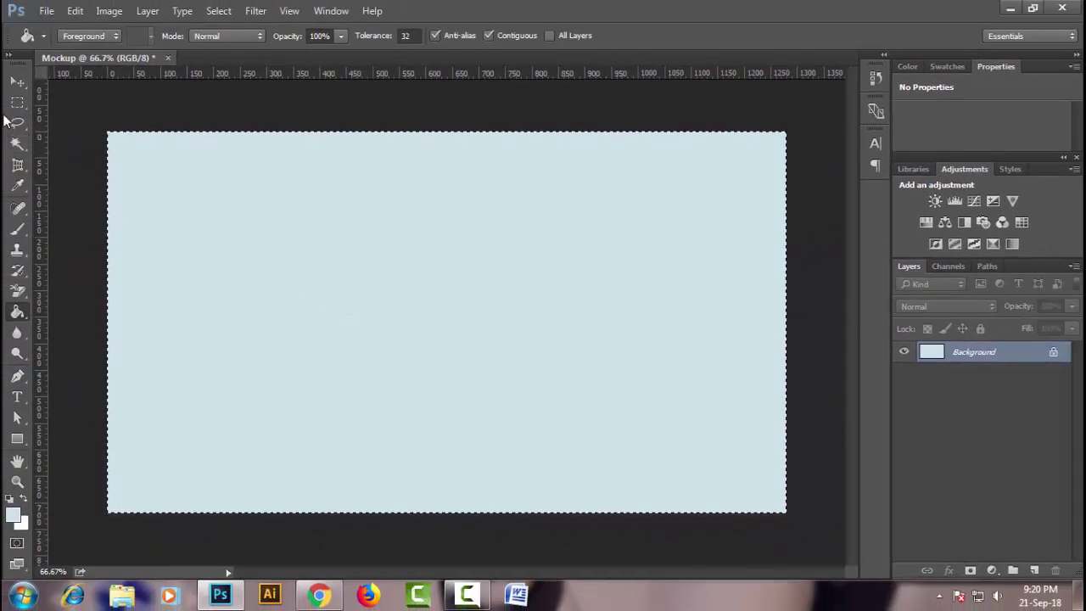
Deselect the canvas and add a vertical guide at 225 px.
{"action": "left_click", "coordinate": [13, 103]}
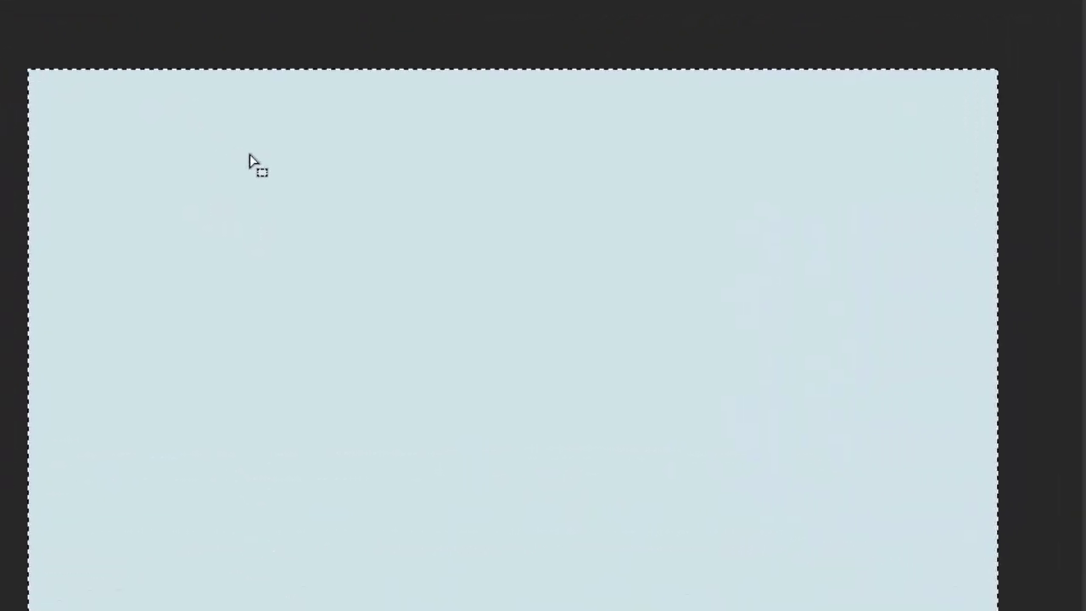
{"action": "right_click", "coordinate": [250, 162]}
{"action": "left_click", "coordinate": [273, 174]}
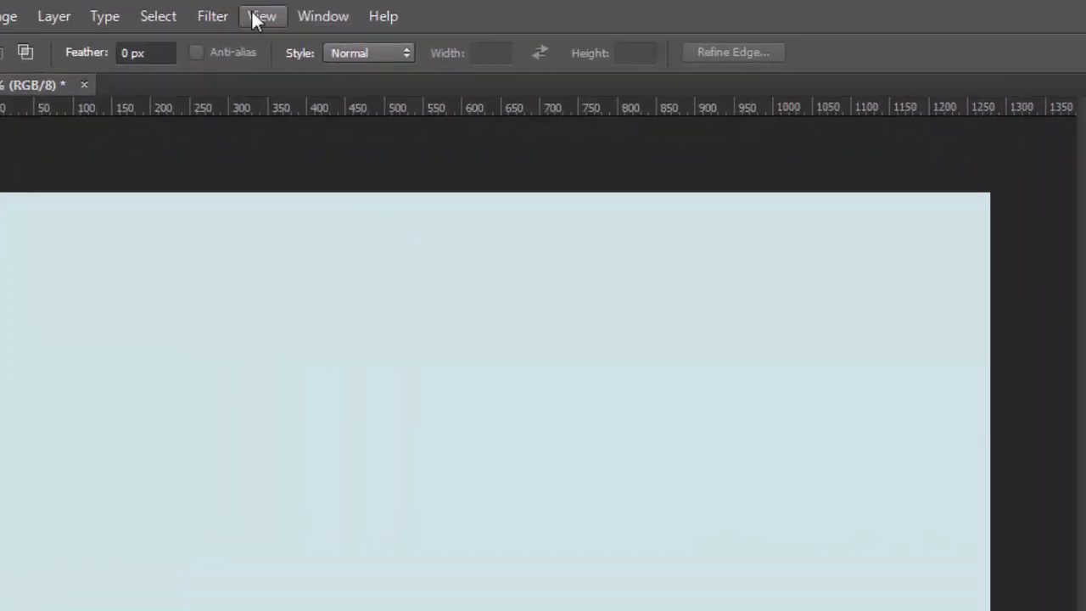
{"action": "left_click", "coordinate": [259, 17]}
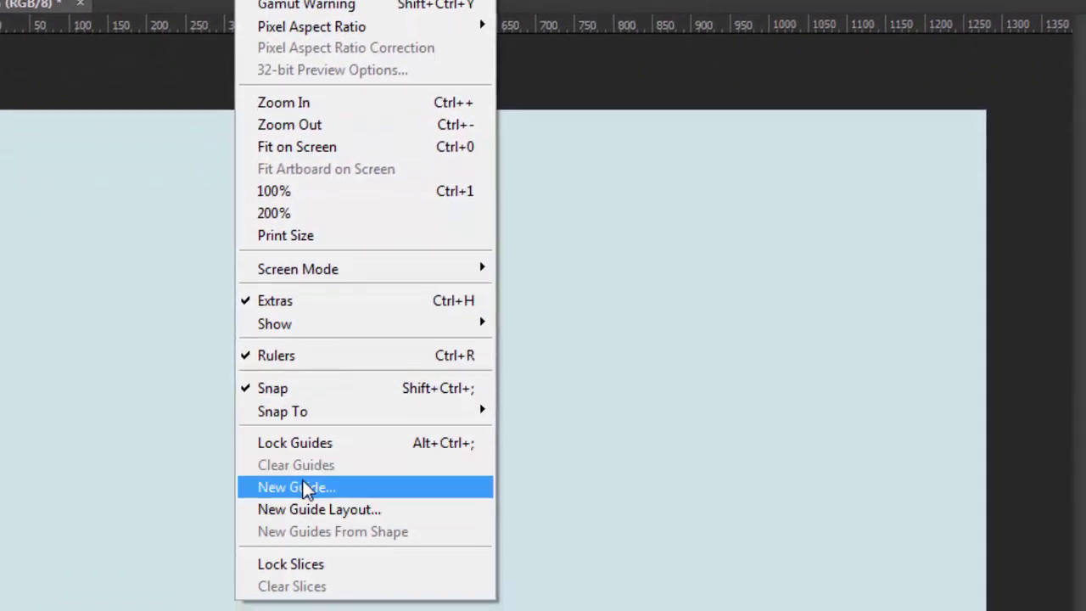
{"action": "left_click", "coordinate": [305, 489]}
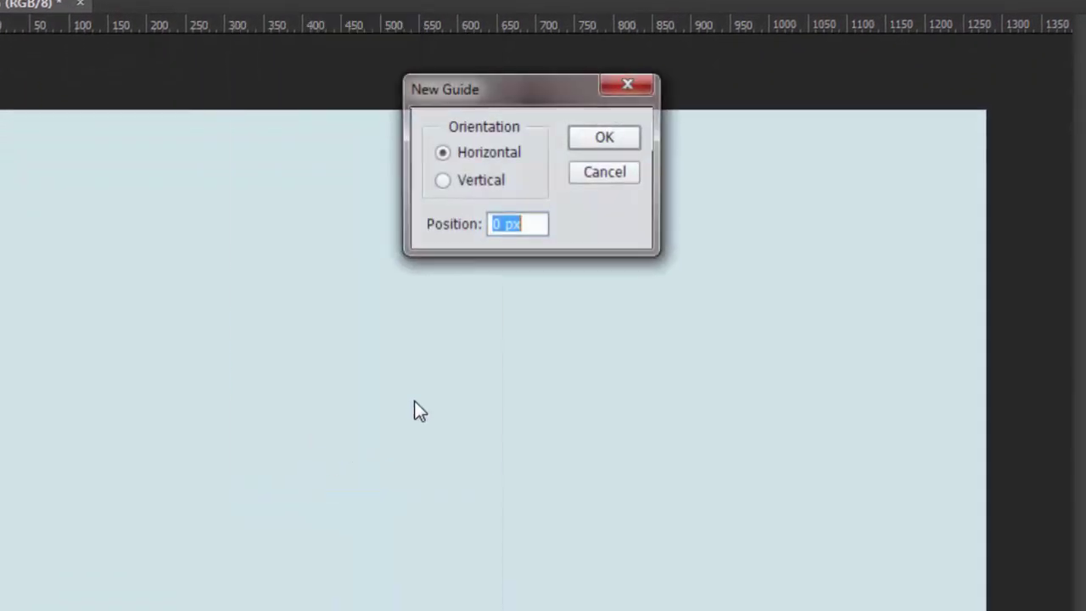
{"action": "left_click", "coordinate": [444, 184]}
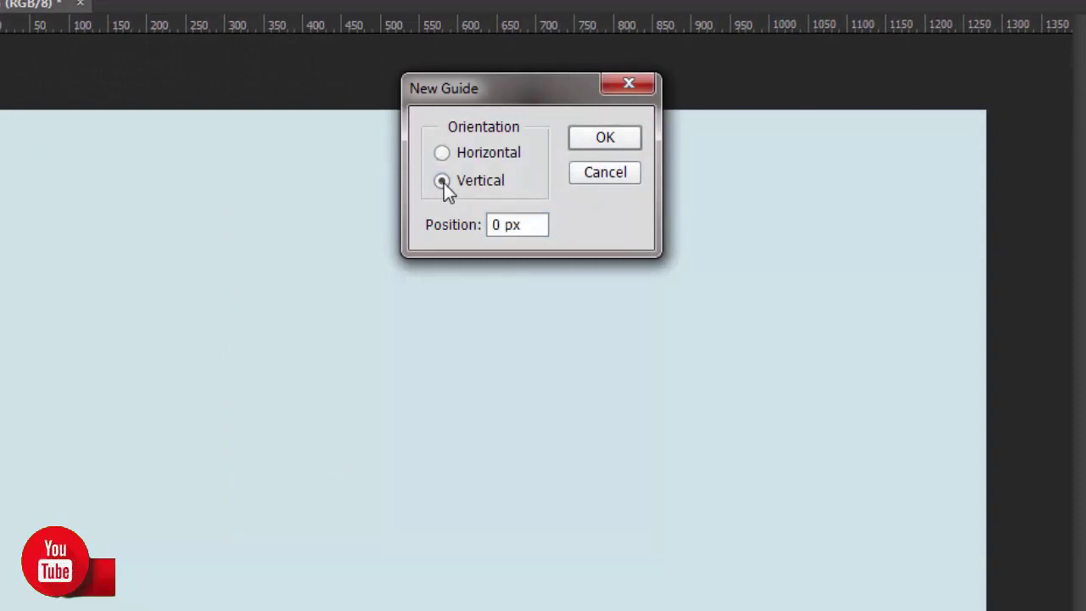
{"action": "double_click", "coordinate": [492, 225]}
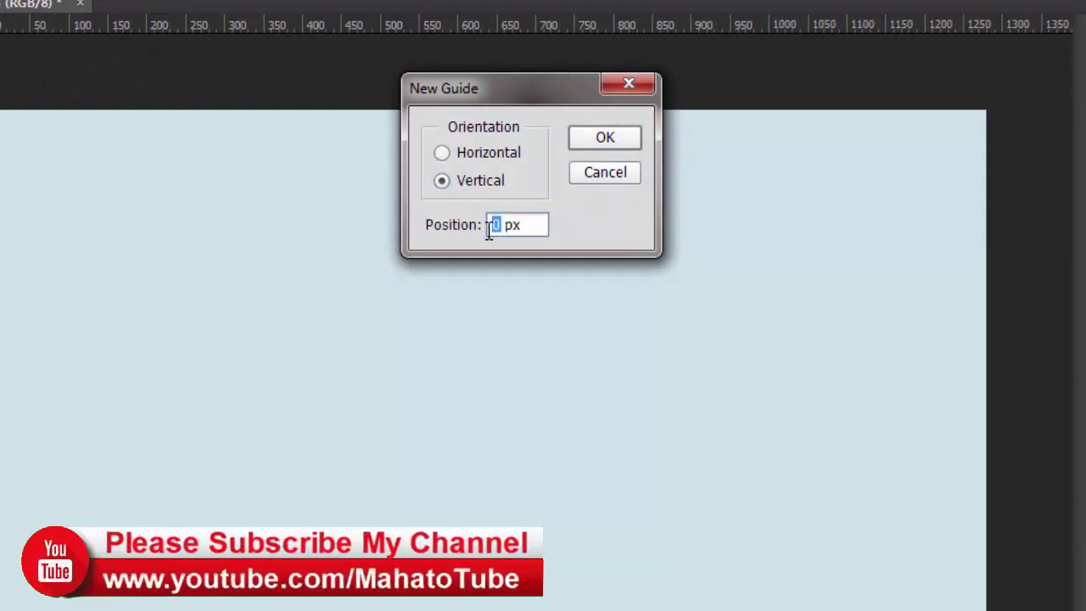
{"action": "type", "text": "225"}
{"action": "key", "text": "Return"}
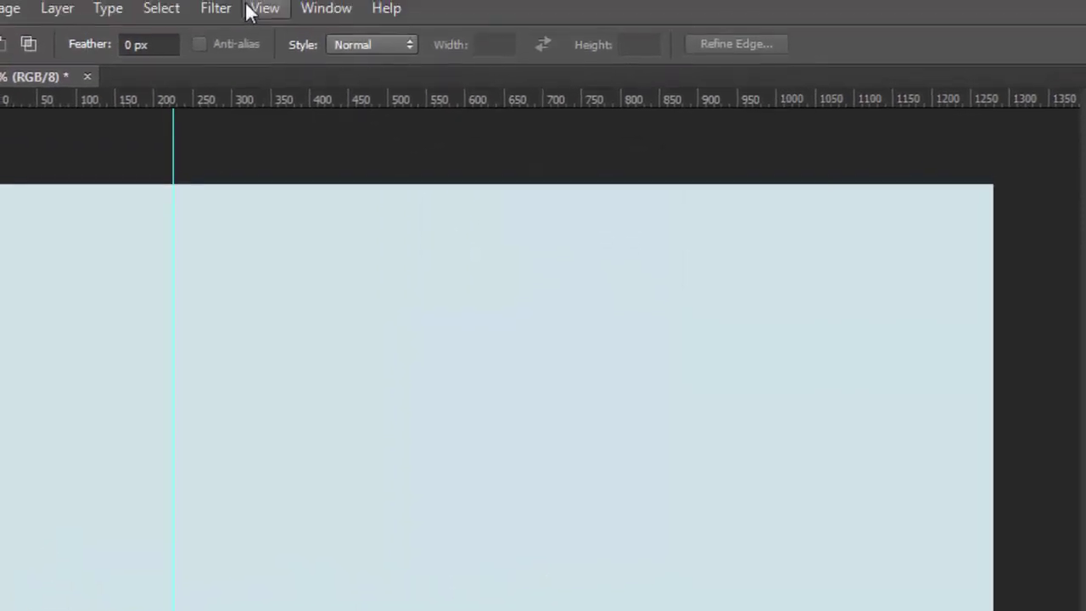
Add vertical guides at 550 px and 720 px.
{"action": "left_click", "coordinate": [263, 16]}
{"action": "left_click", "coordinate": [324, 570]}
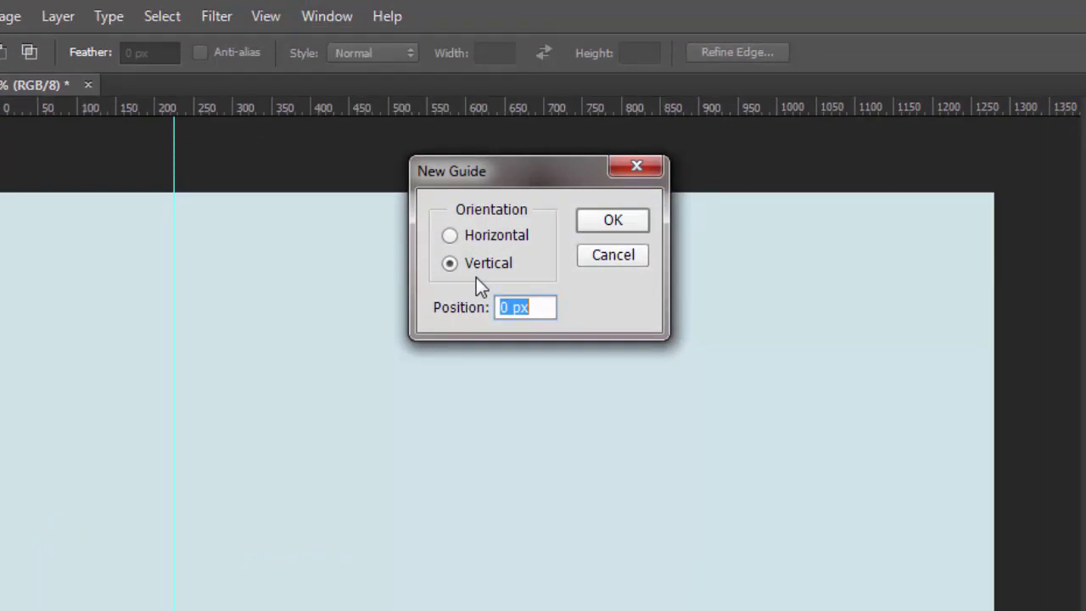
{"action": "type", "text": "550"}
{"action": "key", "text": "Return"}
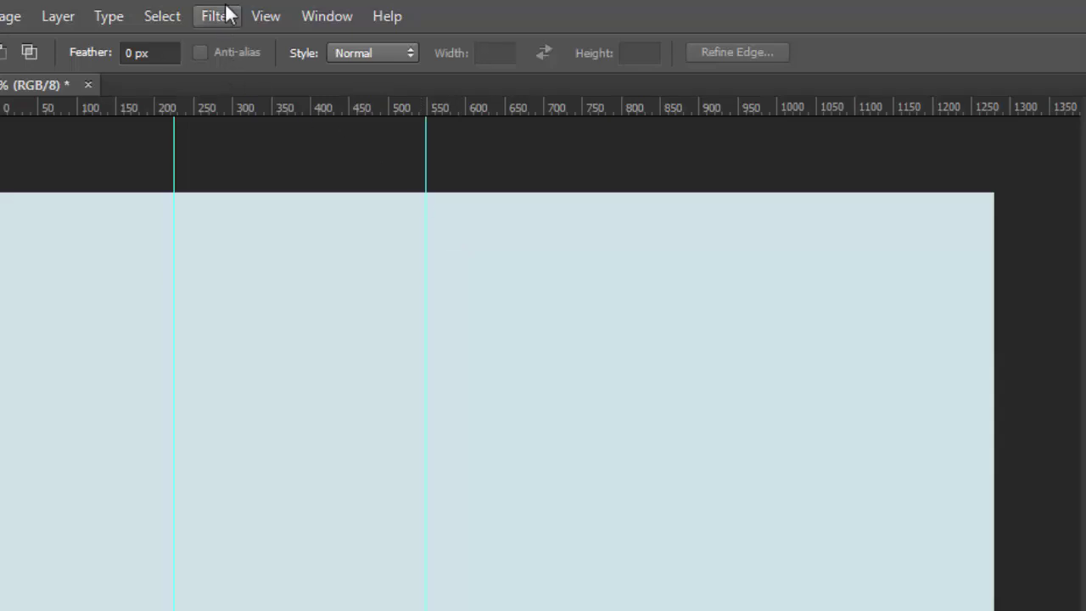
{"action": "left_click", "coordinate": [273, 15]}
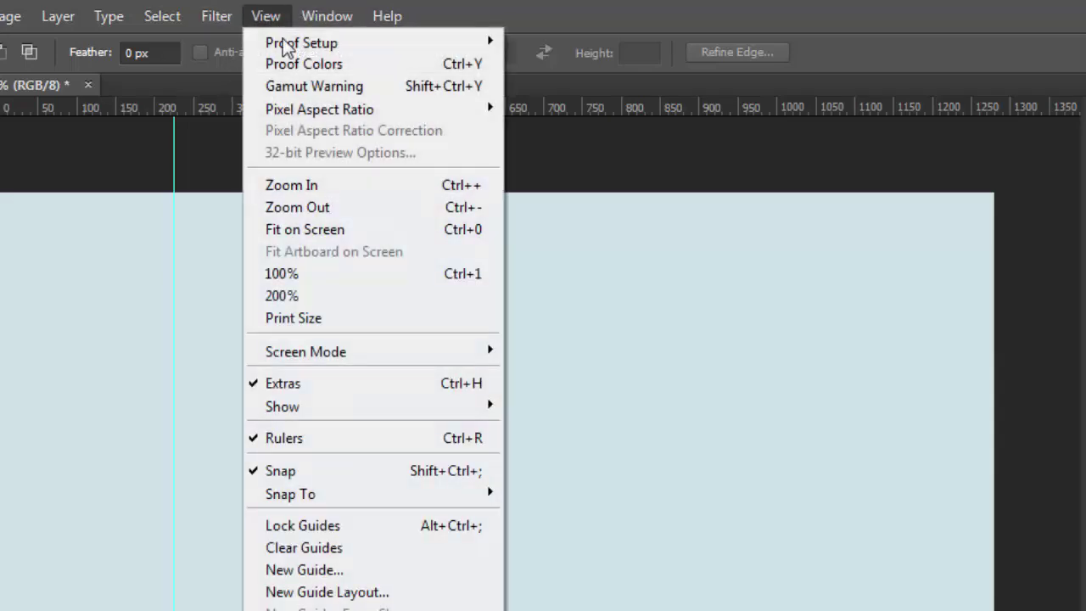
{"action": "left_click", "coordinate": [360, 574]}
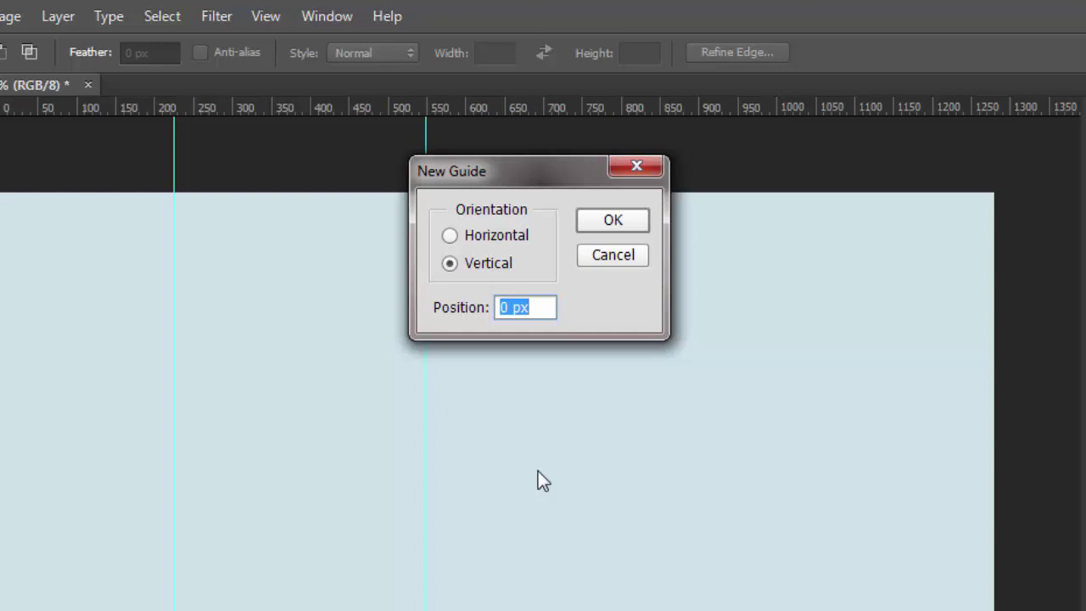
{"action": "type", "text": "72"}
{"action": "type", "text": "0"}
{"action": "key", "text": "Return"}
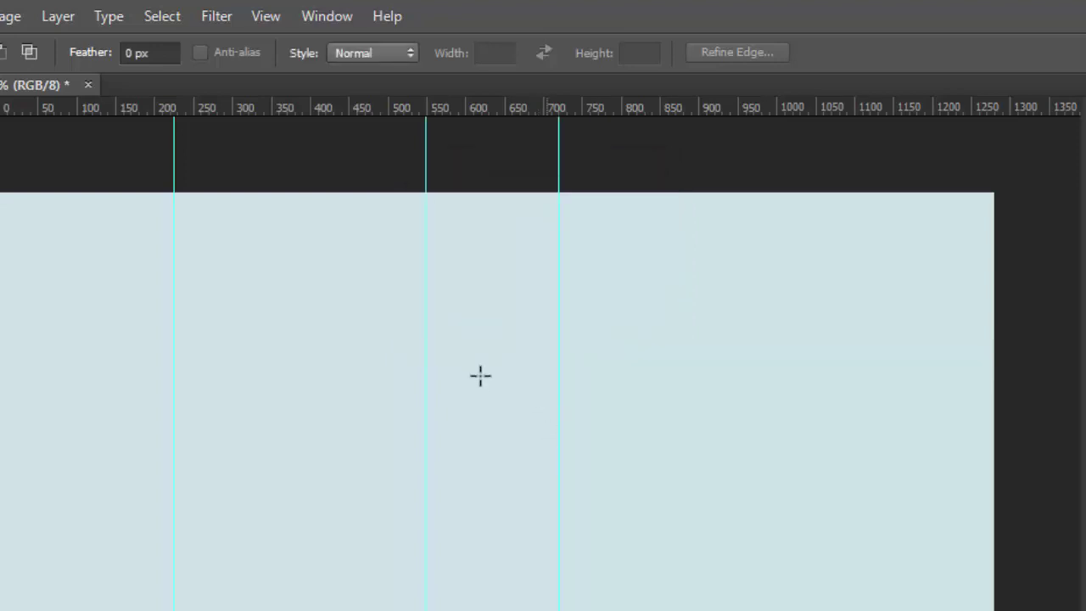
Add a vertical guide at 1000 px, then start another new guide.
{"action": "left_click", "coordinate": [260, 15]}
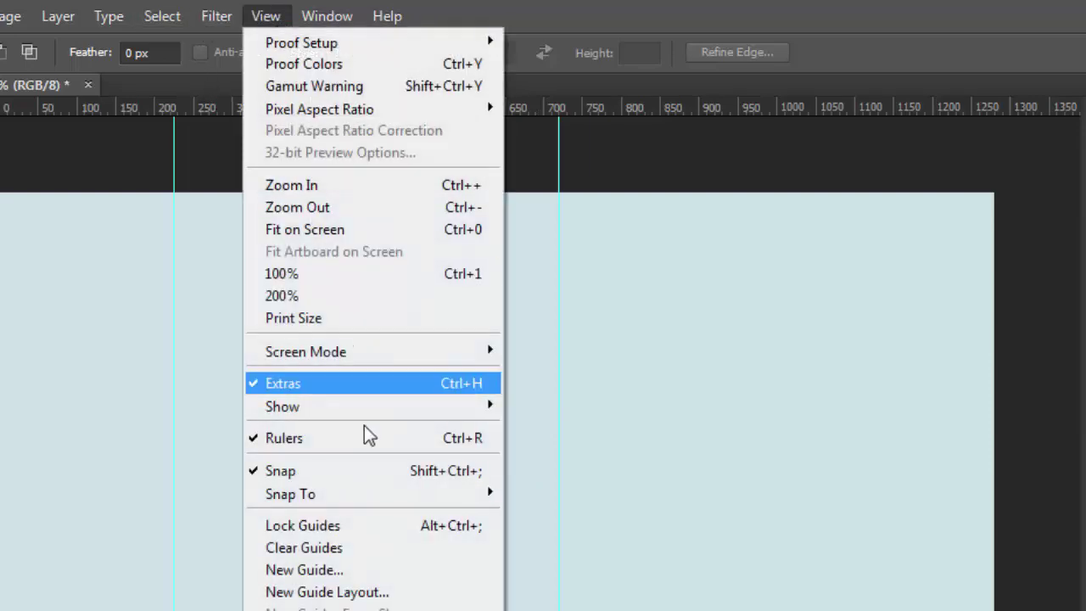
{"action": "left_click", "coordinate": [366, 570]}
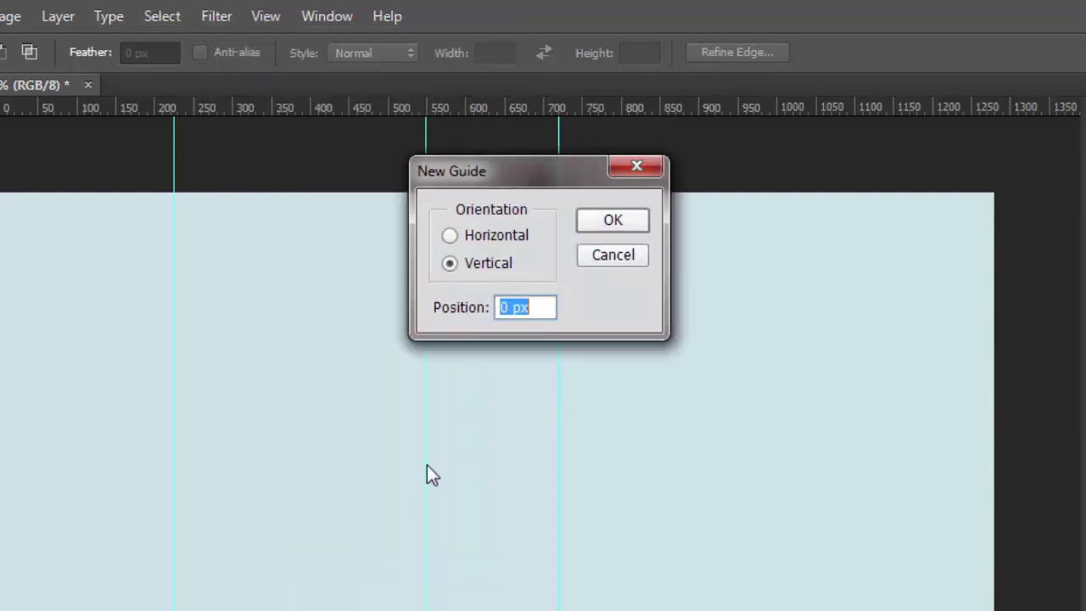
{"action": "type", "text": "1000"}
{"action": "key", "text": "Return"}
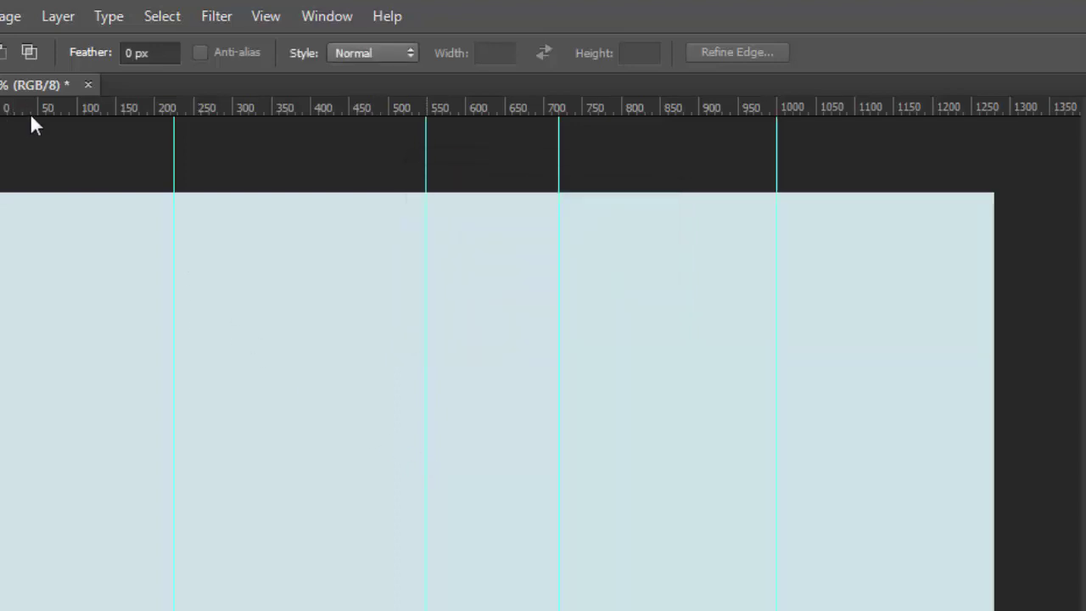
{"action": "left_click", "coordinate": [263, 15]}
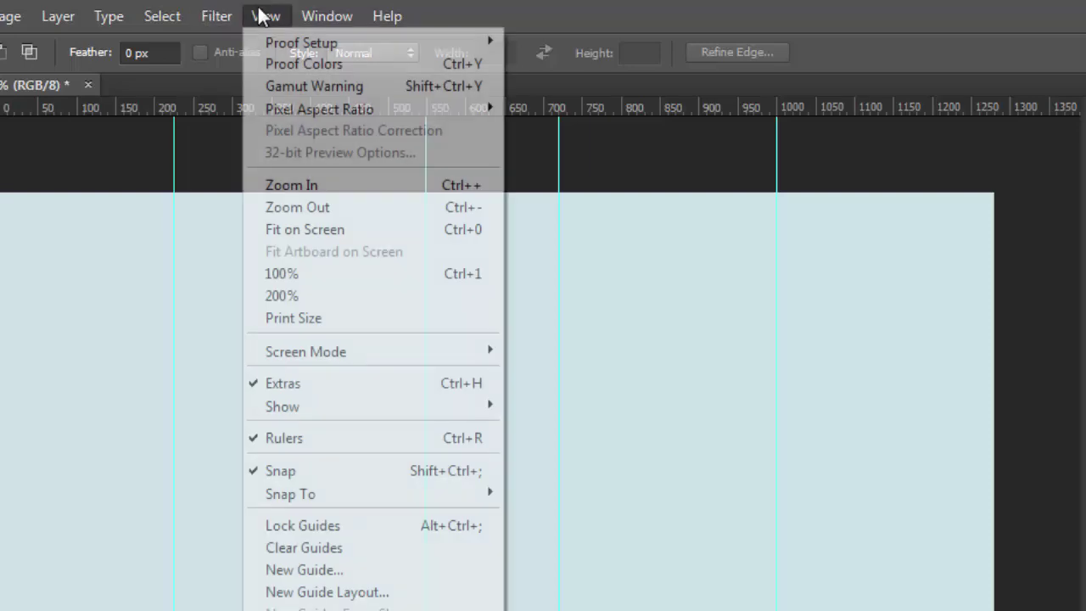
{"action": "left_click", "coordinate": [329, 569]}
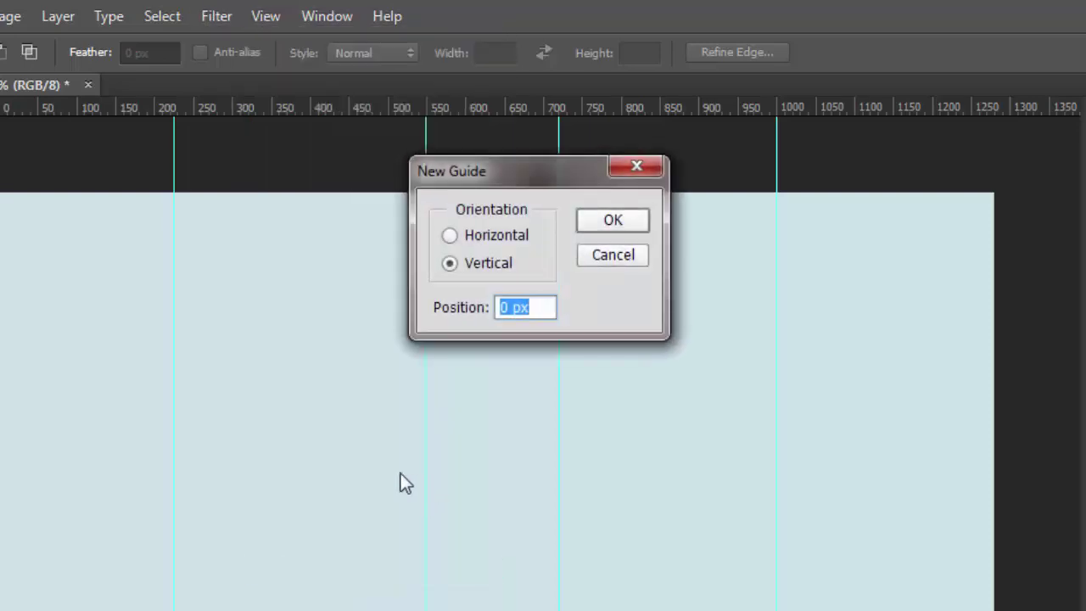
Add horizontal guides at 200 px and 400 px.
{"action": "left_click", "coordinate": [450, 237]}
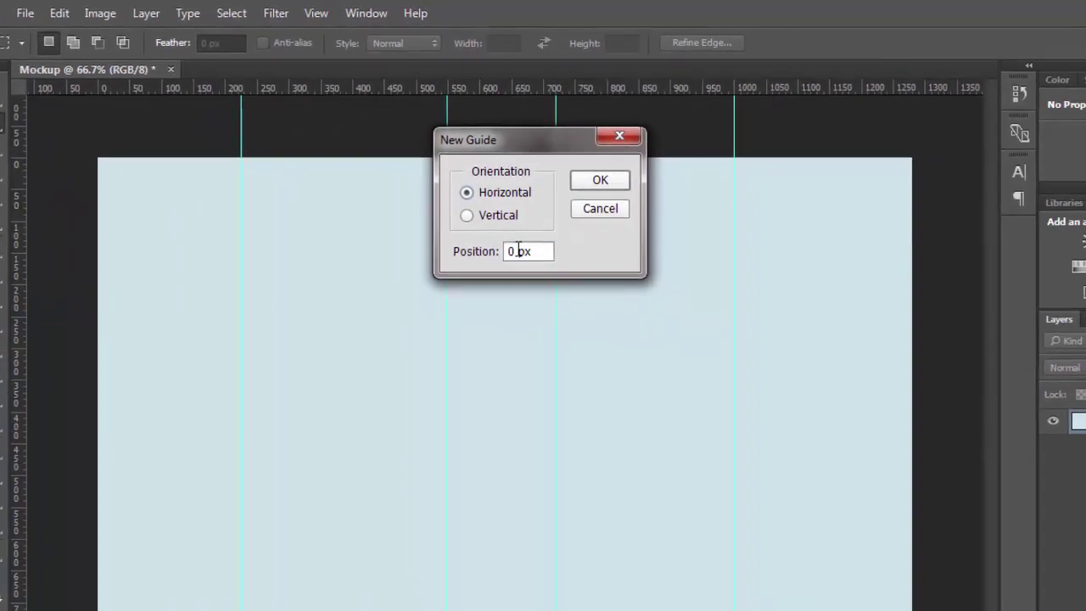
{"action": "double_click", "coordinate": [508, 250]}
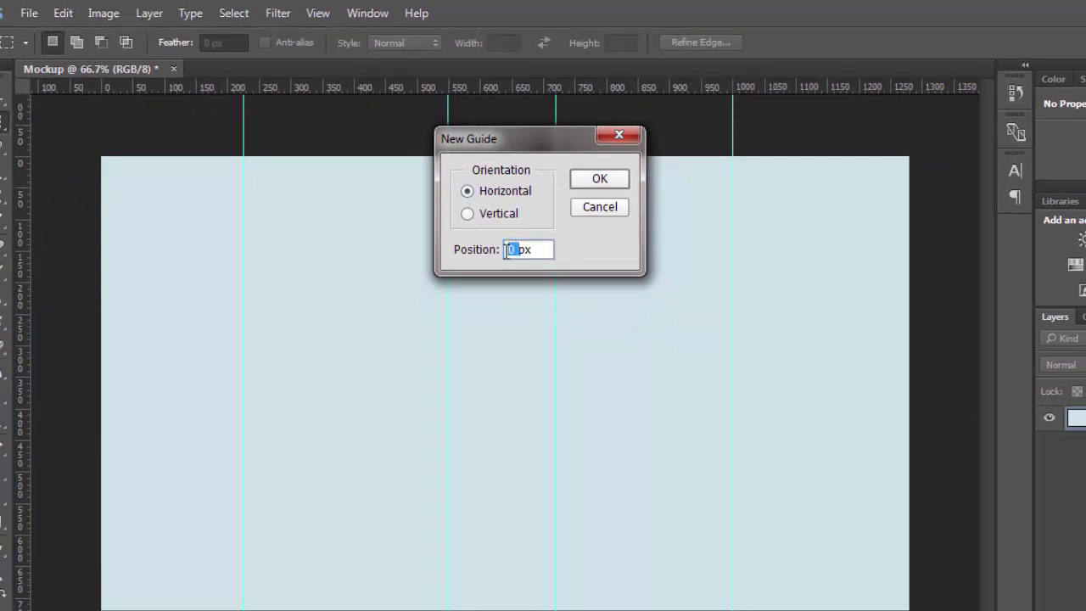
{"action": "type", "text": "245"}
{"action": "key", "text": "Return"}
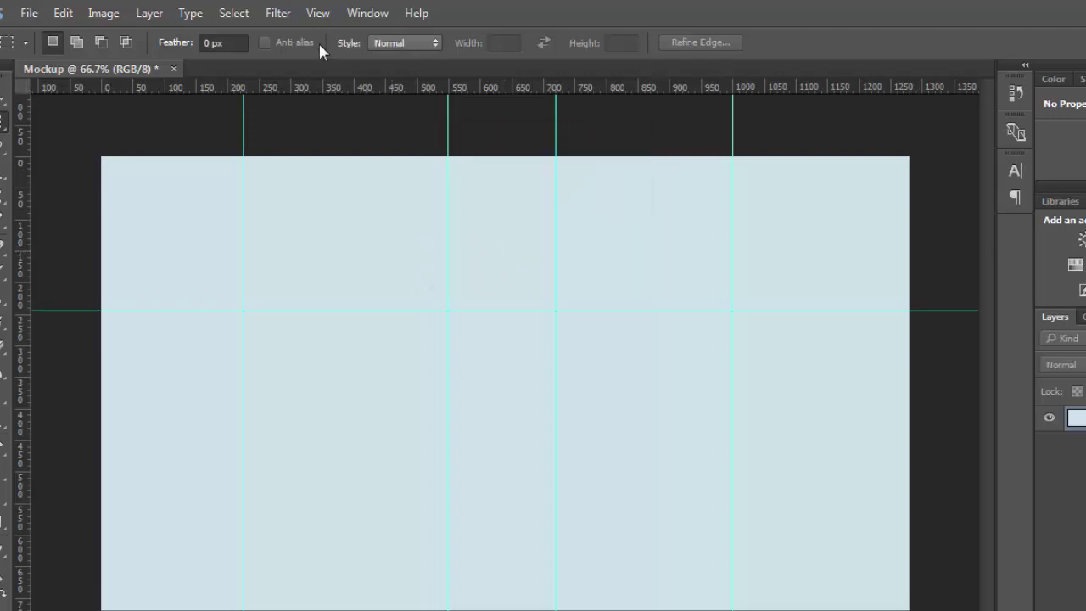
{"action": "left_click", "coordinate": [317, 13]}
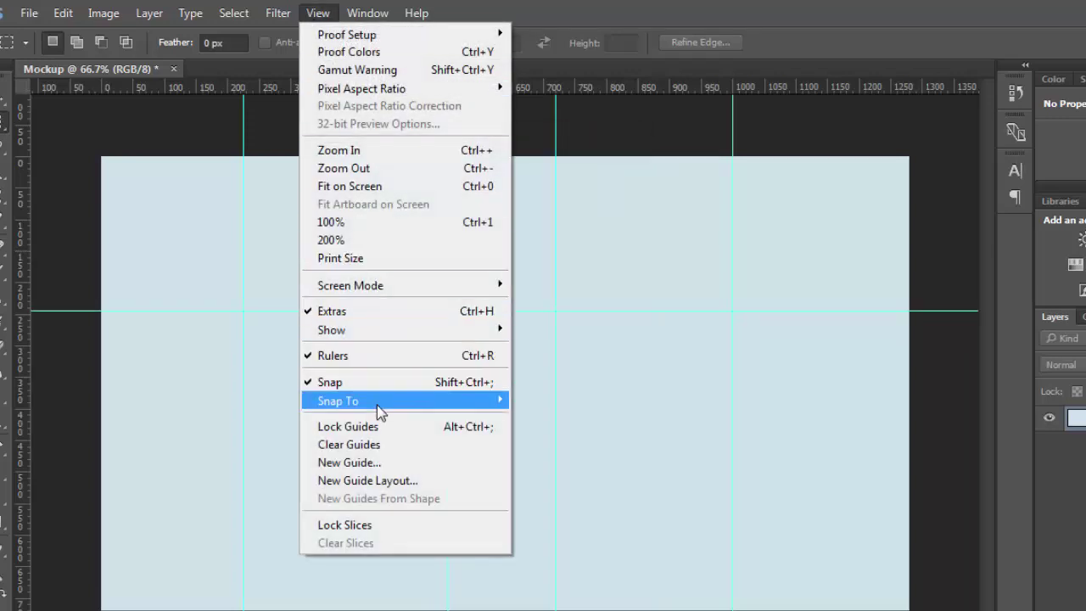
{"action": "left_click", "coordinate": [381, 464]}
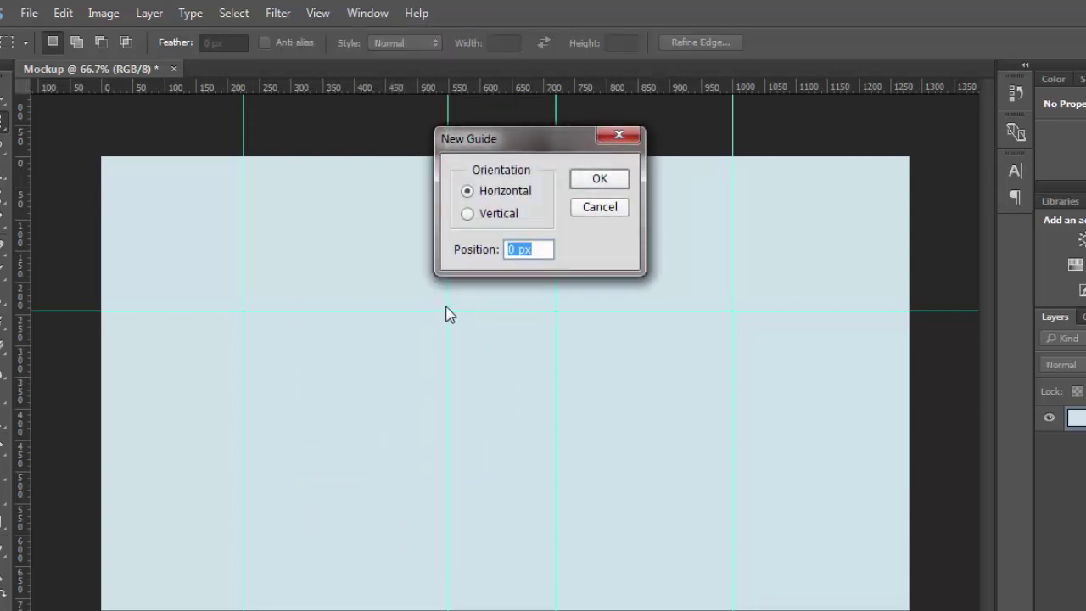
{"action": "type", "text": "400"}
{"action": "key", "text": "Return"}
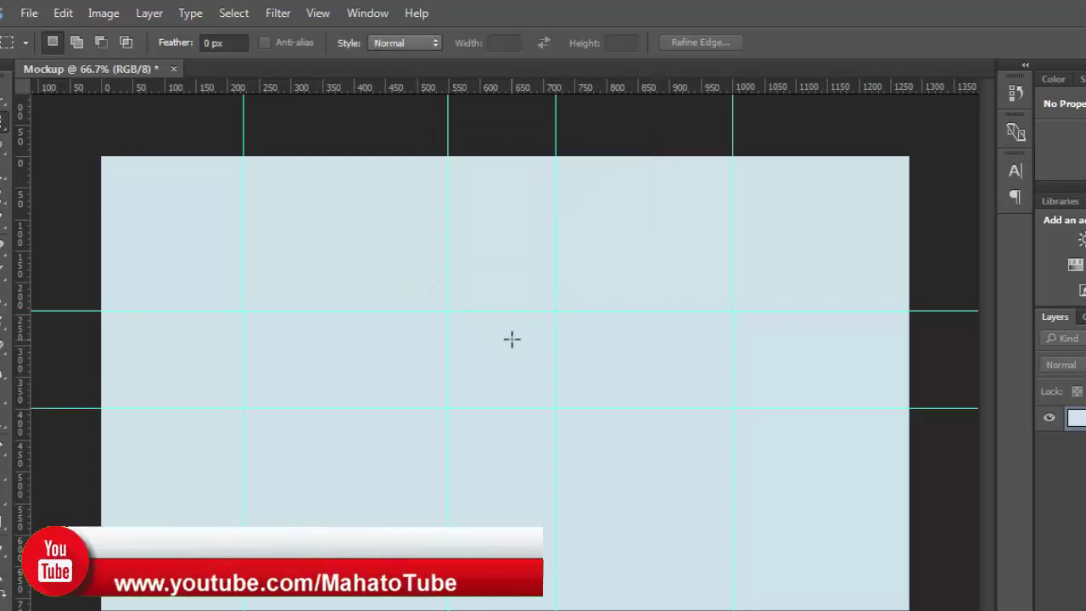
Add horizontal guides at 450 px and 700 px.
{"action": "left_click", "coordinate": [322, 13]}
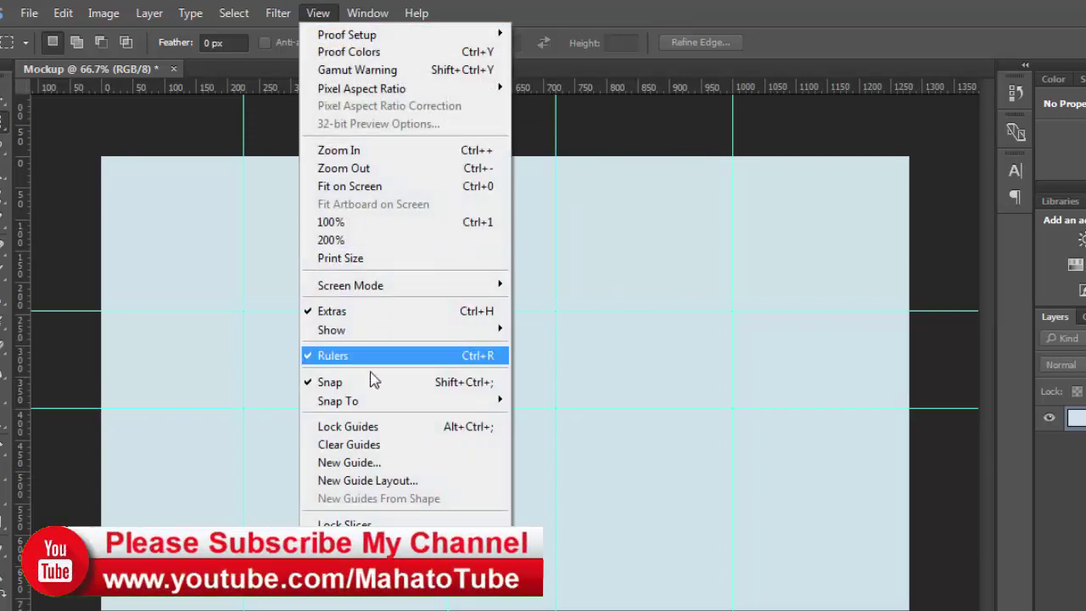
{"action": "left_click", "coordinate": [376, 463]}
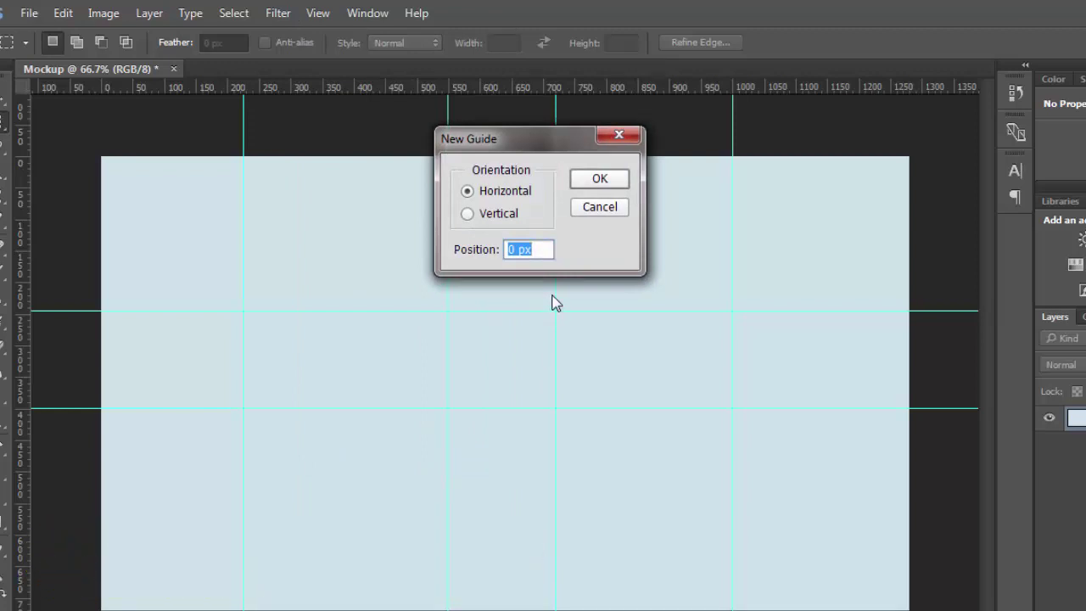
{"action": "type", "text": "450"}
{"action": "key", "text": "Return"}
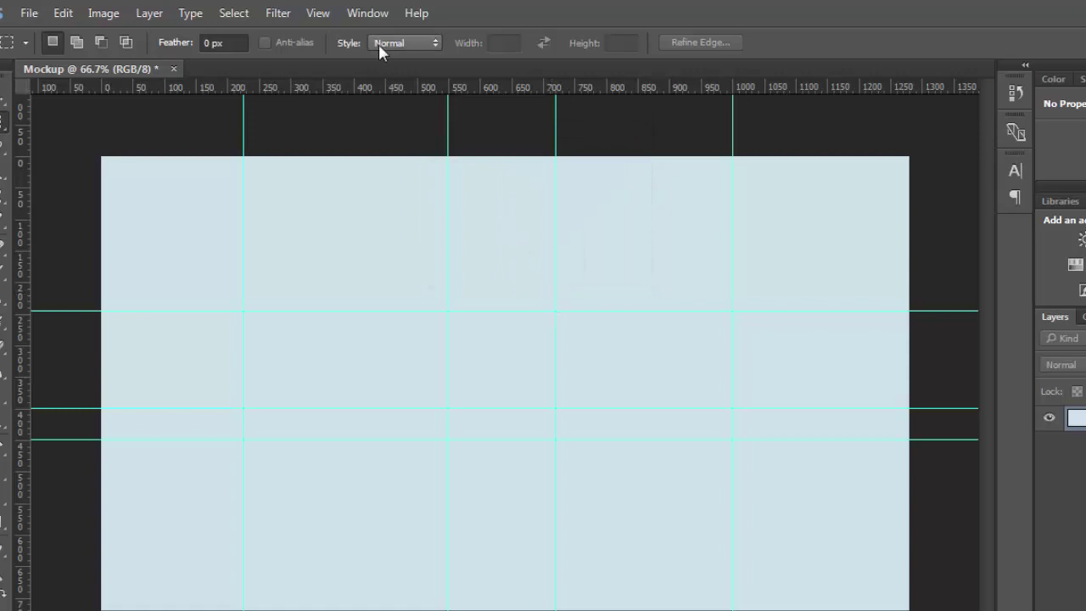
{"action": "left_click", "coordinate": [323, 11]}
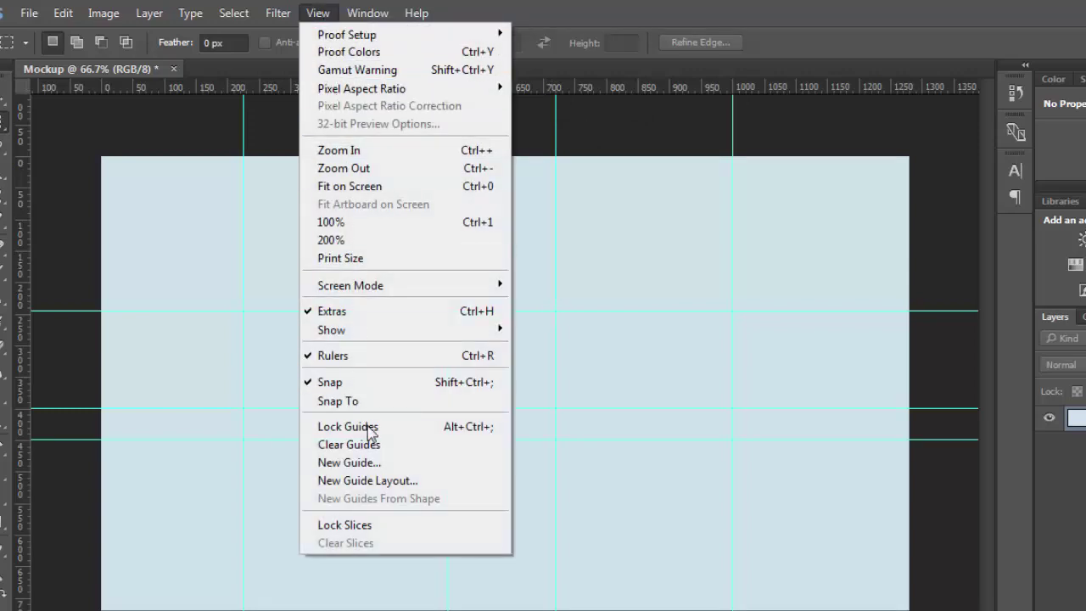
{"action": "left_click", "coordinate": [375, 463]}
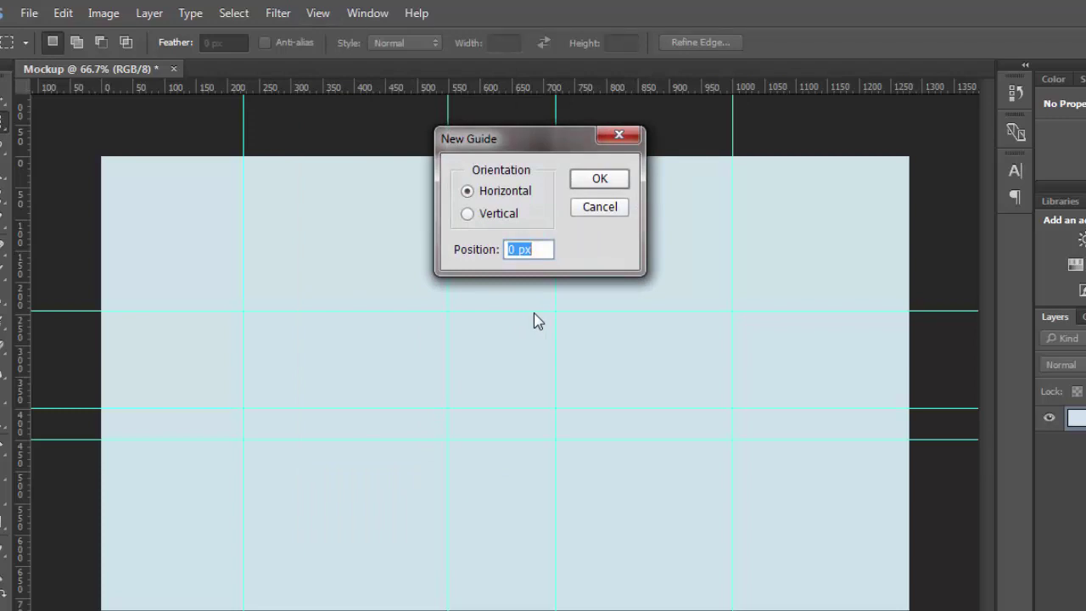
{"action": "type", "text": "700"}
{"action": "key", "text": "Return"}
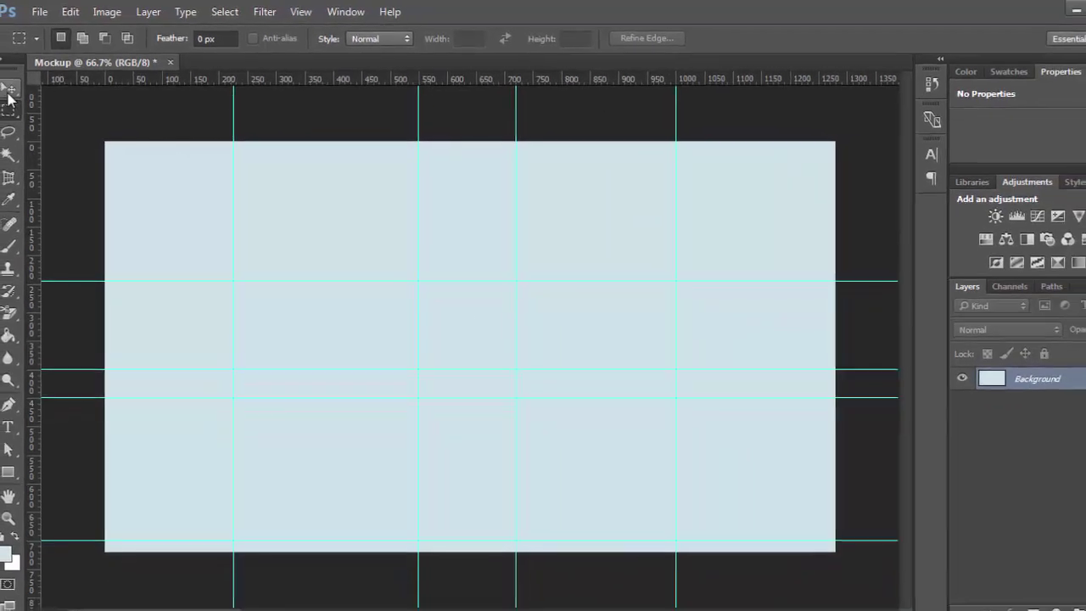
Switch to the Move tool and bring up the File menu.
{"action": "left_click", "coordinate": [17, 82]}
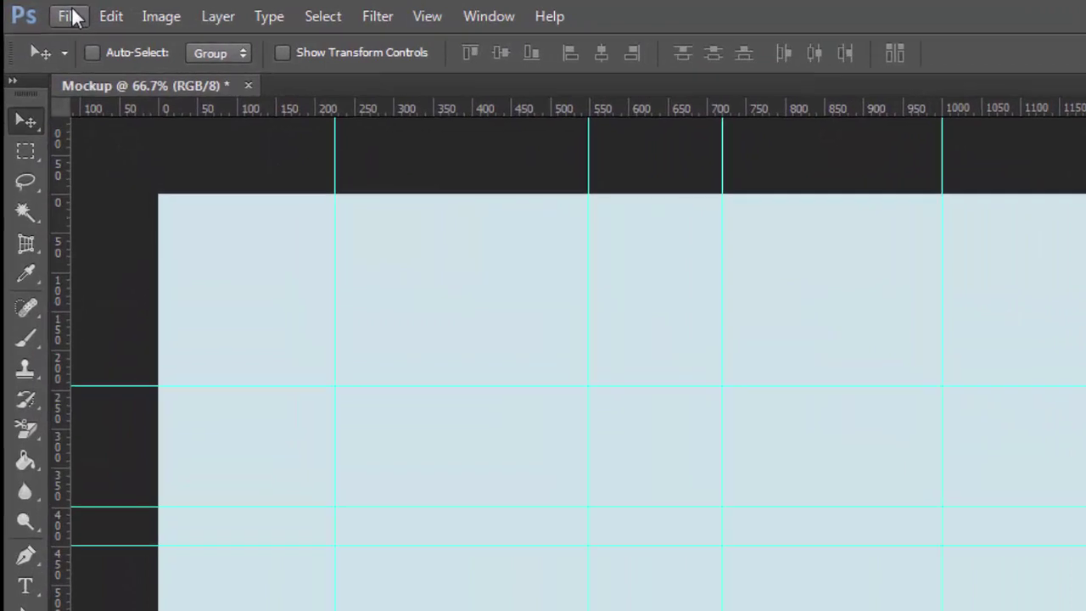
{"action": "left_click", "coordinate": [48, 11]}
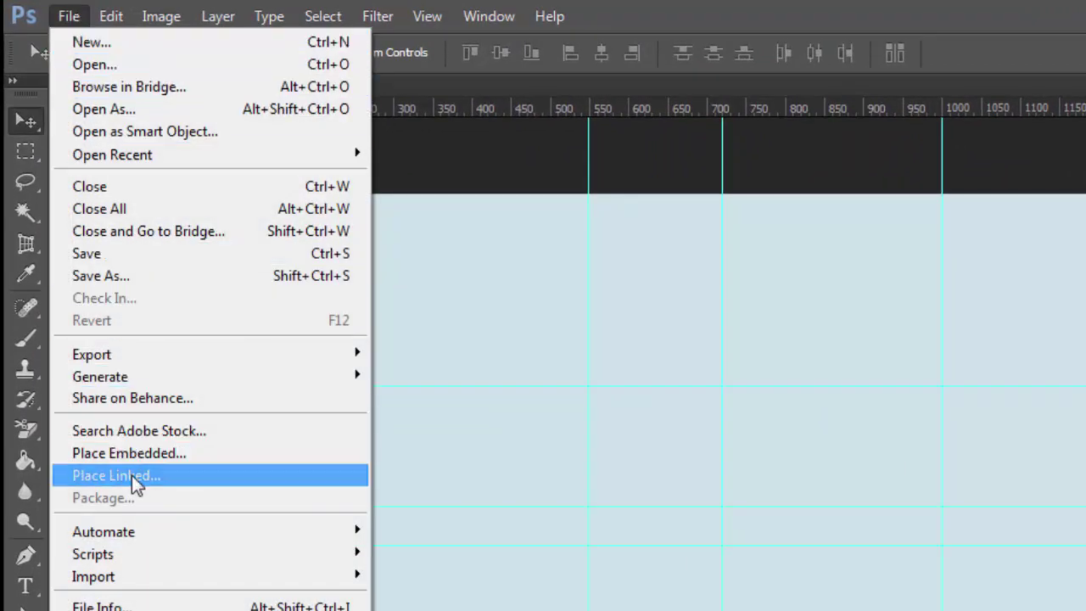
Place Untitled-3.jpg from the Dental Flyer folder as a linked layer.
{"action": "left_click", "coordinate": [132, 475]}
{"action": "left_click", "coordinate": [456, 370]}
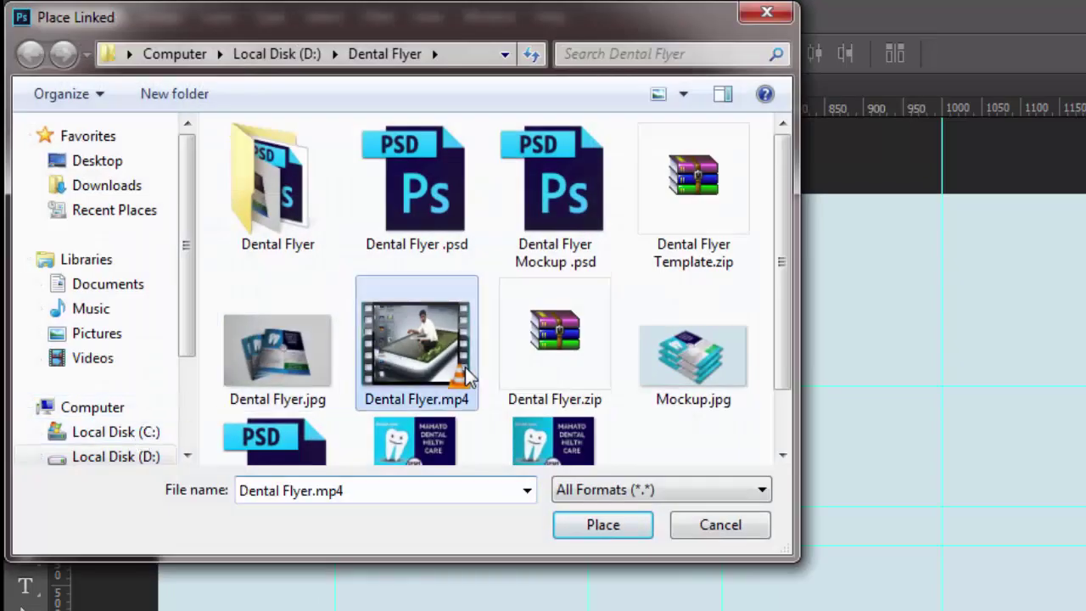
{"action": "scroll", "coordinate": [465, 368], "scroll_direction": "down", "scroll_amount": 2}
{"action": "left_click", "coordinate": [438, 358]}
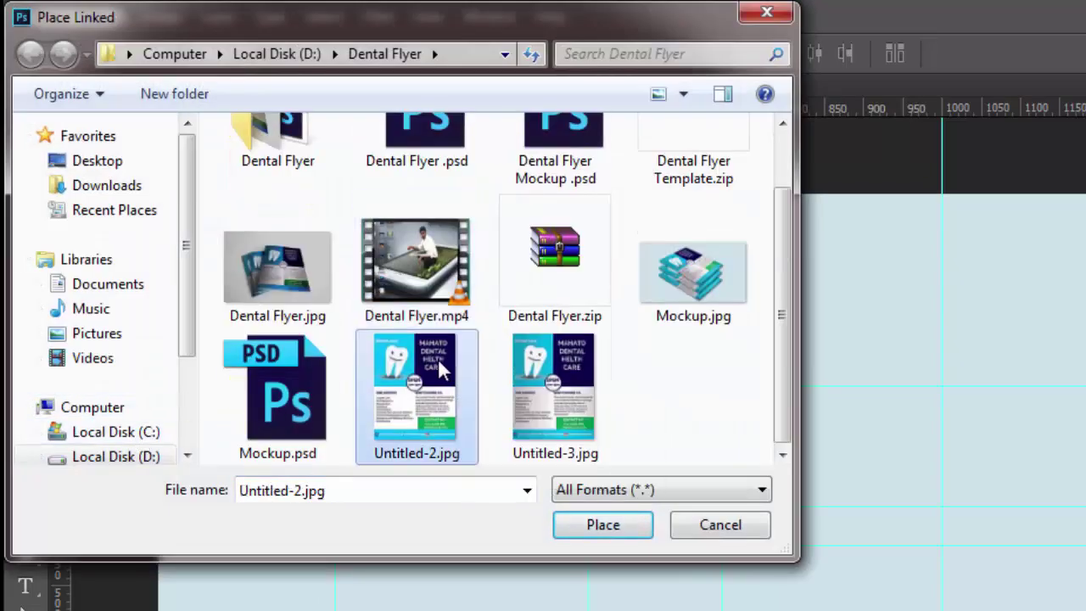
{"action": "double_click", "coordinate": [592, 392]}
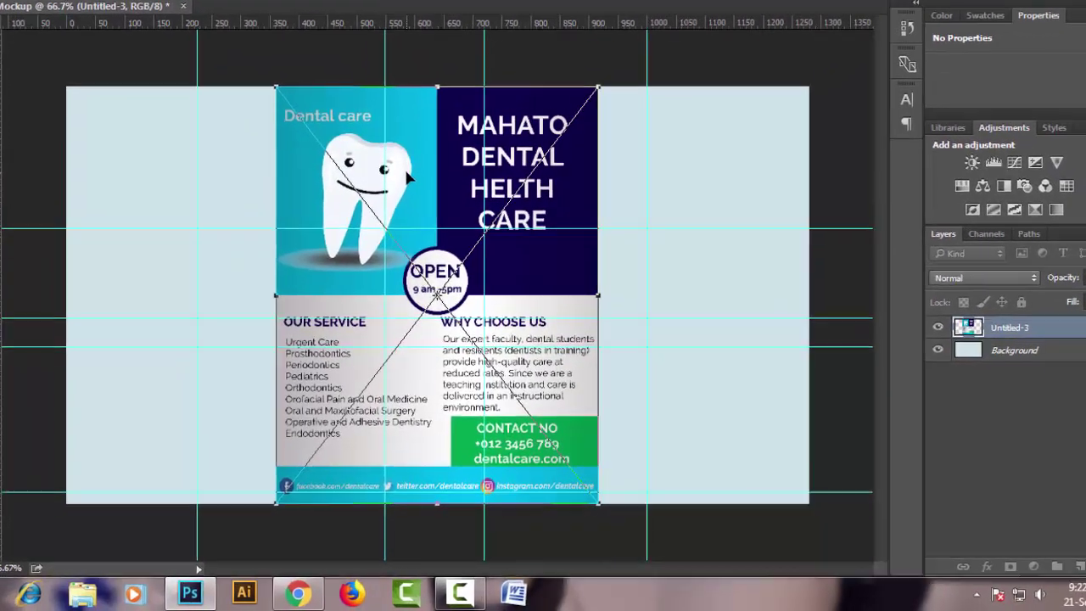
Distort the flyer's four corners into a tilted perspective, commit it, and hide guides.
{"action": "right_click", "coordinate": [422, 216]}
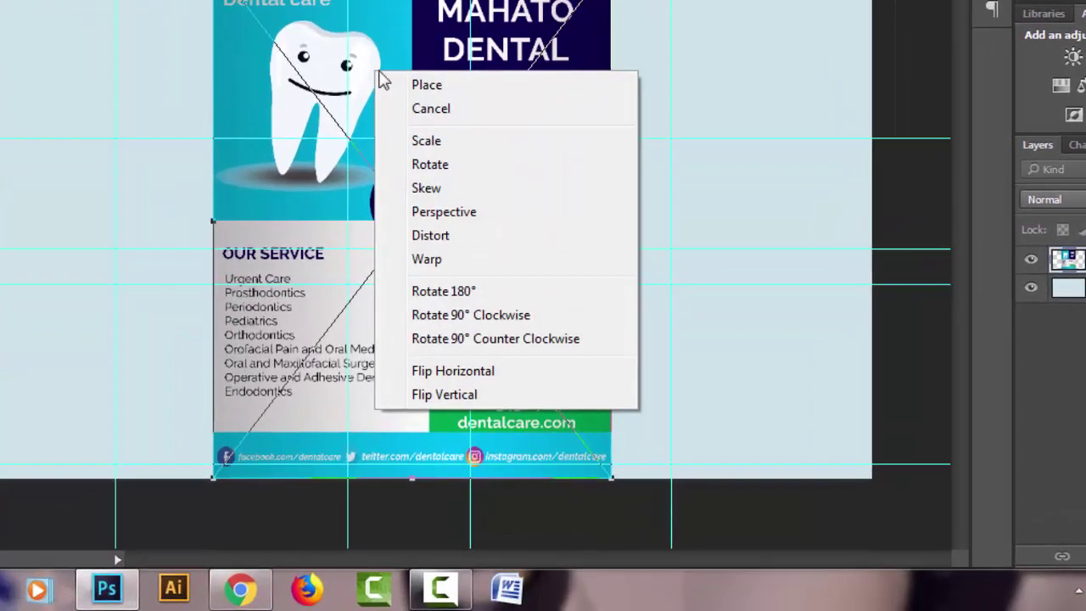
{"action": "left_click", "coordinate": [430, 235]}
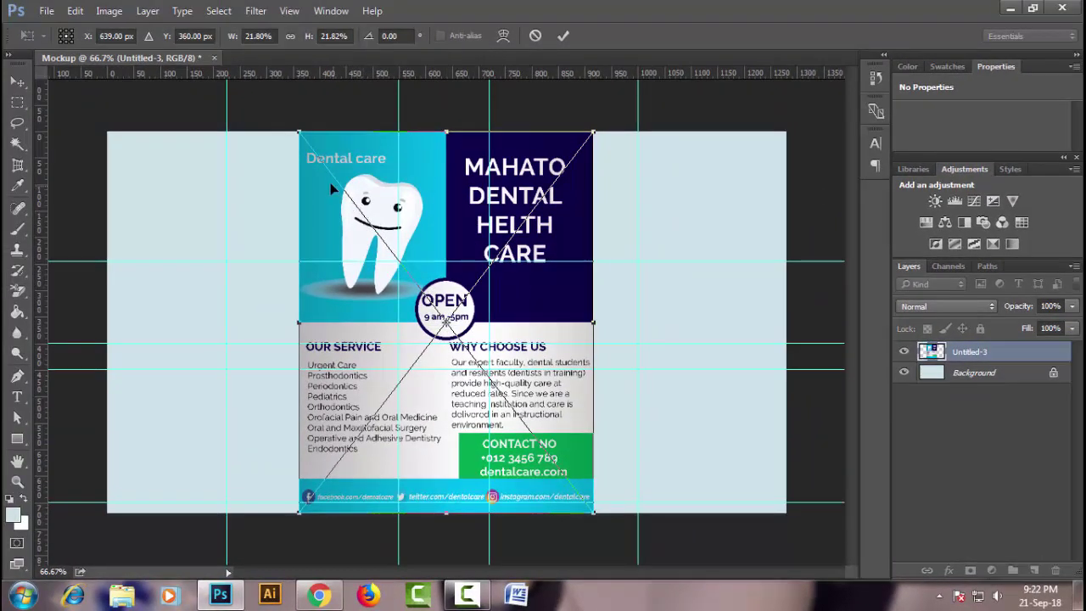
{"action": "left_click_drag", "start_coordinate": [302, 134], "coordinate": [231, 344]}
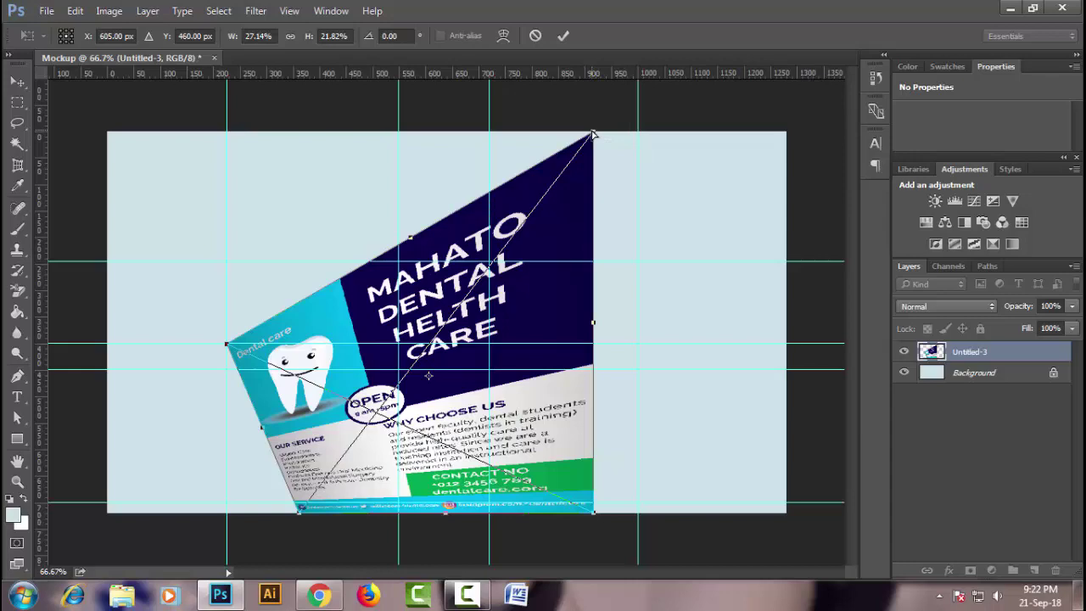
{"action": "left_click_drag", "start_coordinate": [594, 134], "coordinate": [400, 263]}
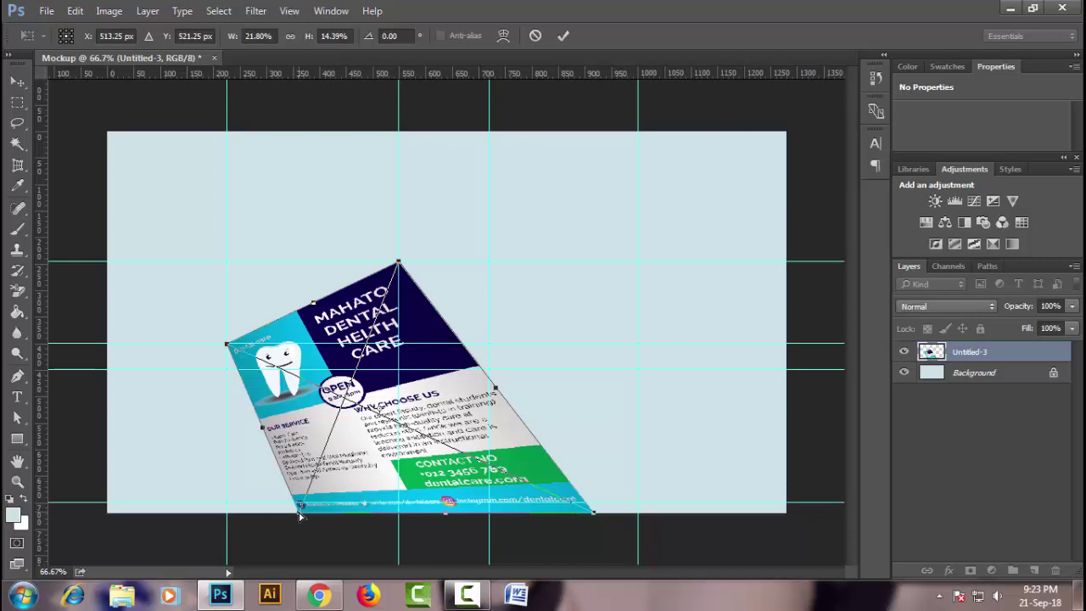
{"action": "left_click_drag", "start_coordinate": [300, 514], "coordinate": [490, 504]}
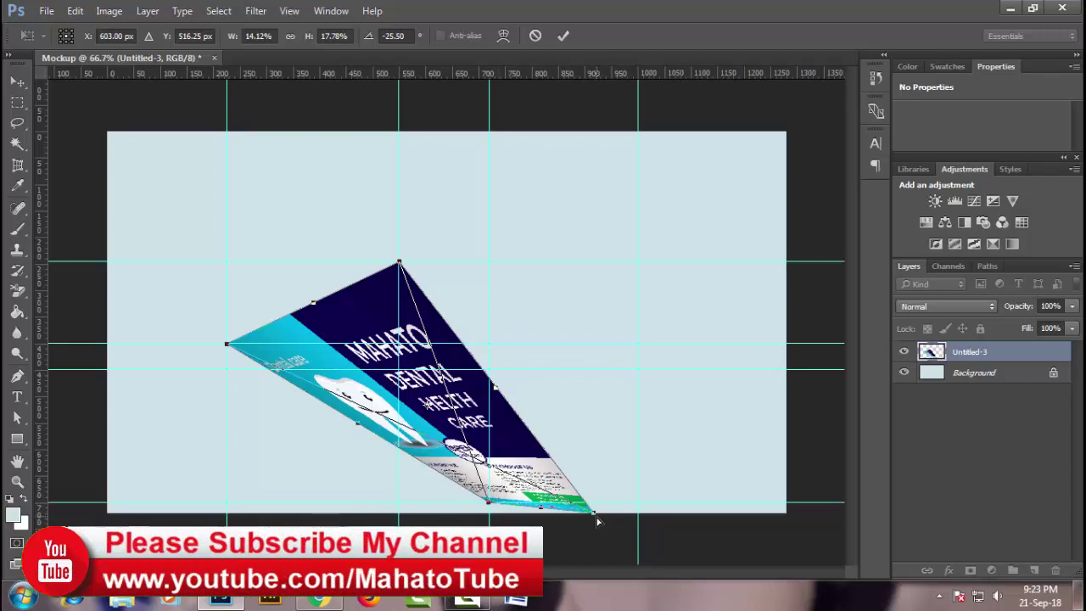
{"action": "mouse_move", "coordinate": [595, 517]}
{"action": "left_mouse_down"}
{"action": "mouse_move", "coordinate": [650, 365]}
{"action": "mouse_move", "coordinate": [631, 382]}
{"action": "mouse_move", "coordinate": [641, 382]}
{"action": "left_mouse_up"}
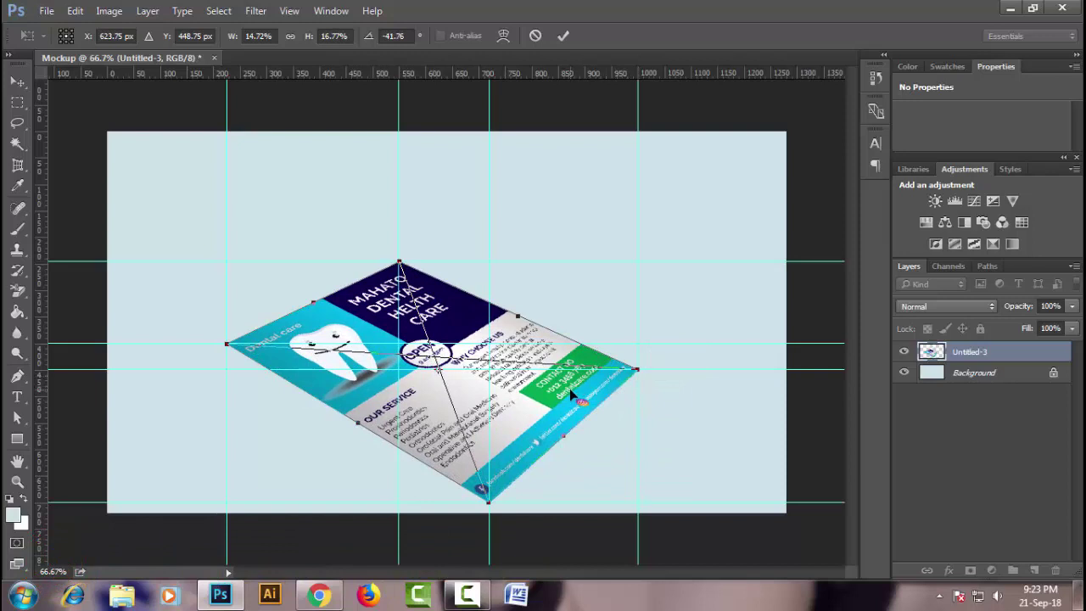
{"action": "key", "text": "Return"}
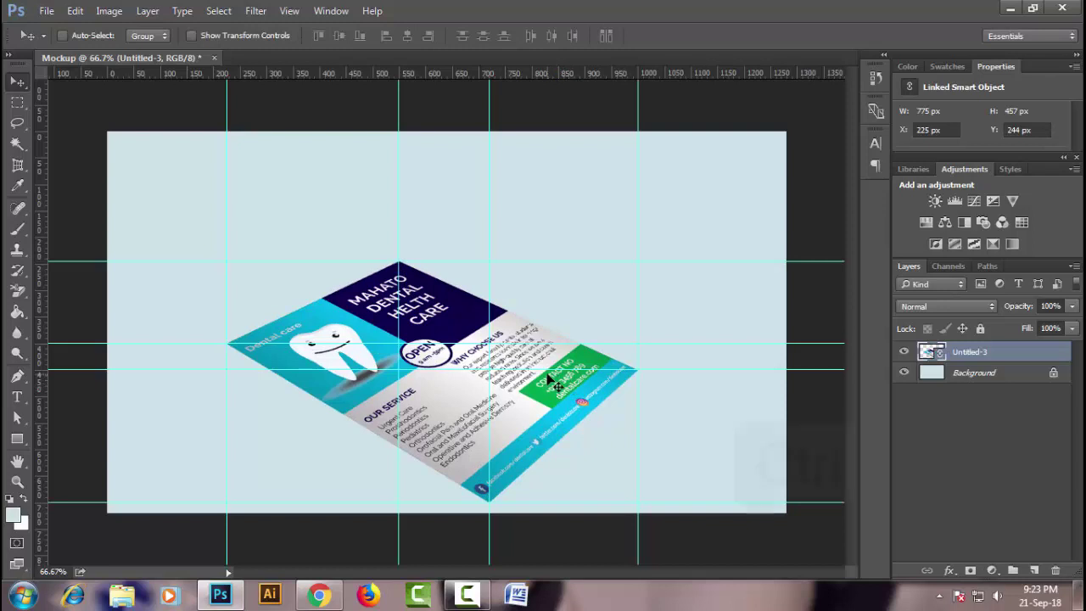
{"action": "key", "text": "ctrl+h"}
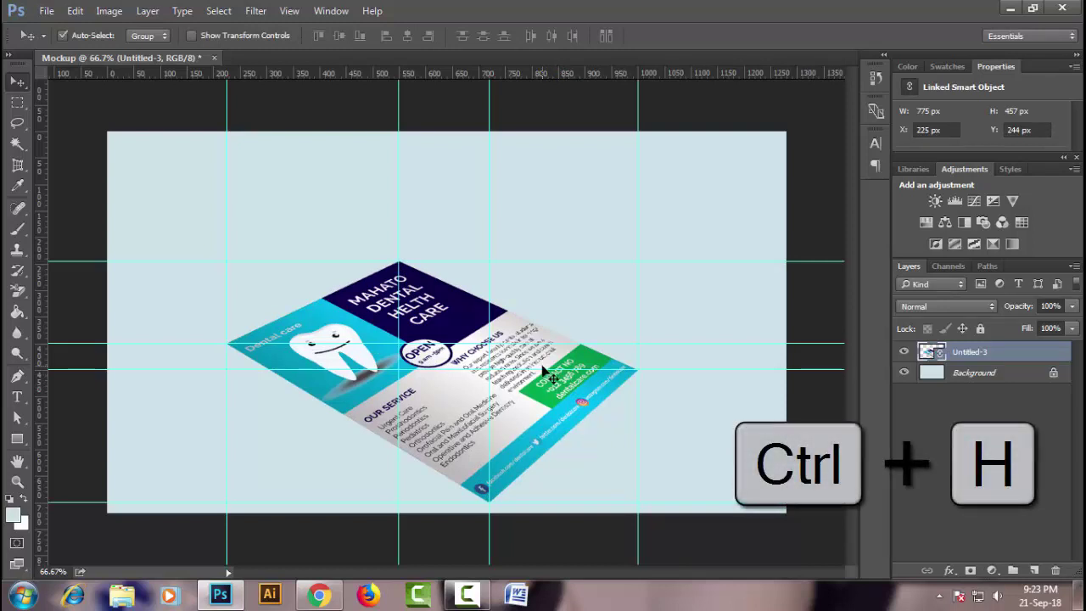
{"action": "key", "text": "ctrl+h"}
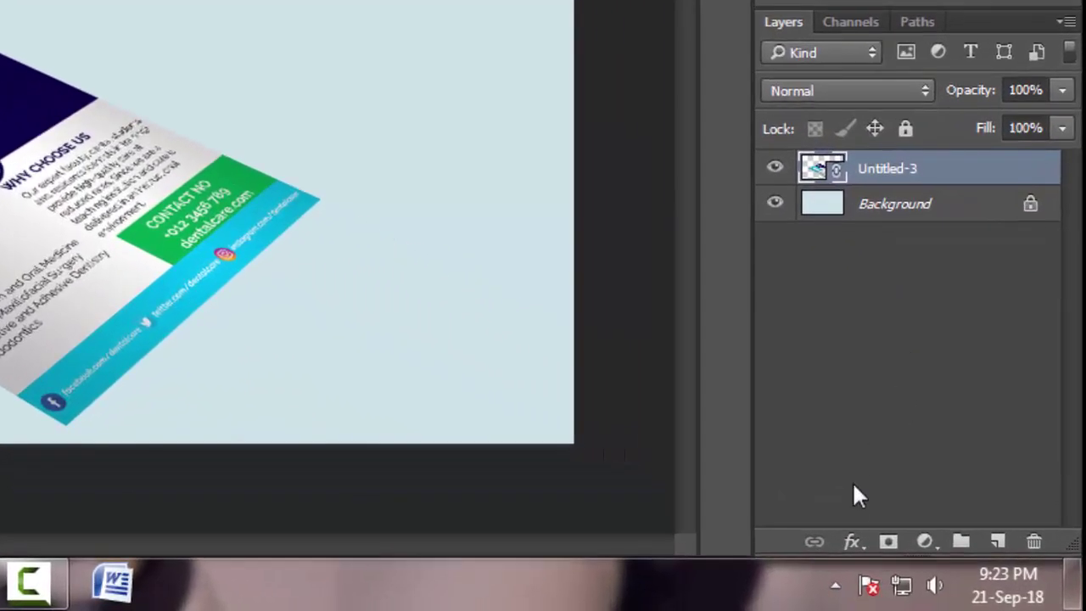
Add a drop shadow: 76% opacity, 120° angle, 13 px distance, 5% spread, 18 px size.
{"action": "left_click", "coordinate": [854, 543]}
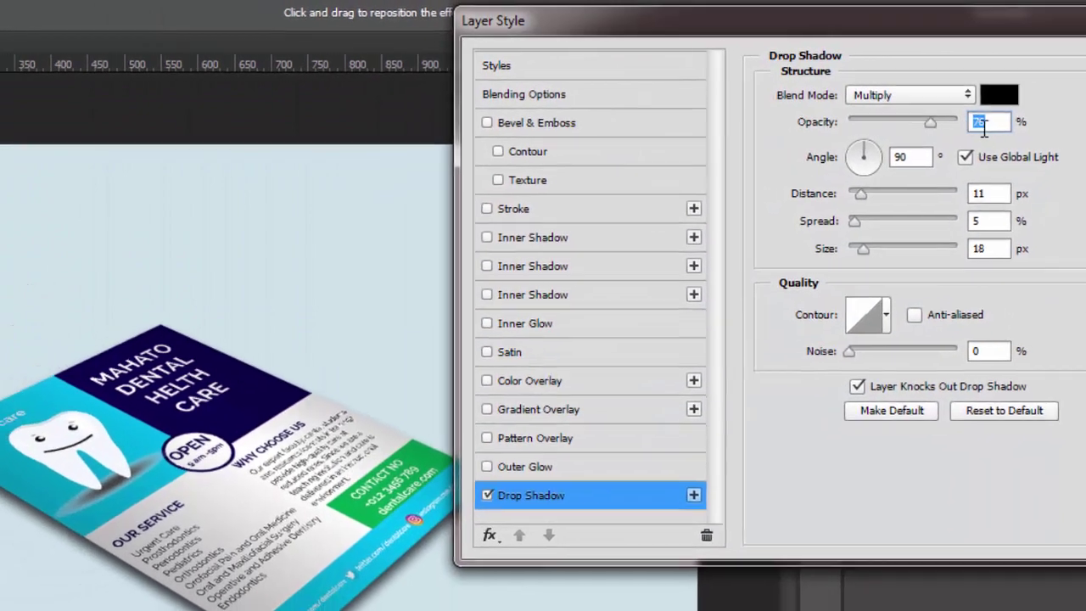
{"action": "type", "text": "76"}
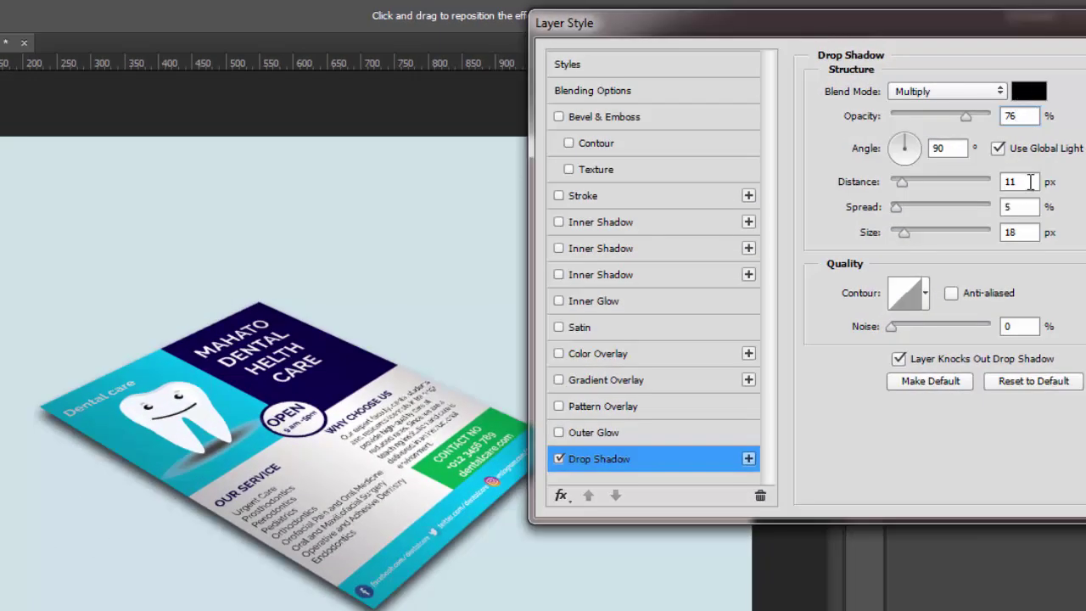
{"action": "key", "text": "Tab"}
{"action": "mouse_move", "coordinate": [938, 32]}
{"action": "left_mouse_down"}
{"action": "mouse_move", "coordinate": [768, 0]}
{"action": "mouse_move", "coordinate": [812, 7]}
{"action": "left_mouse_up"}
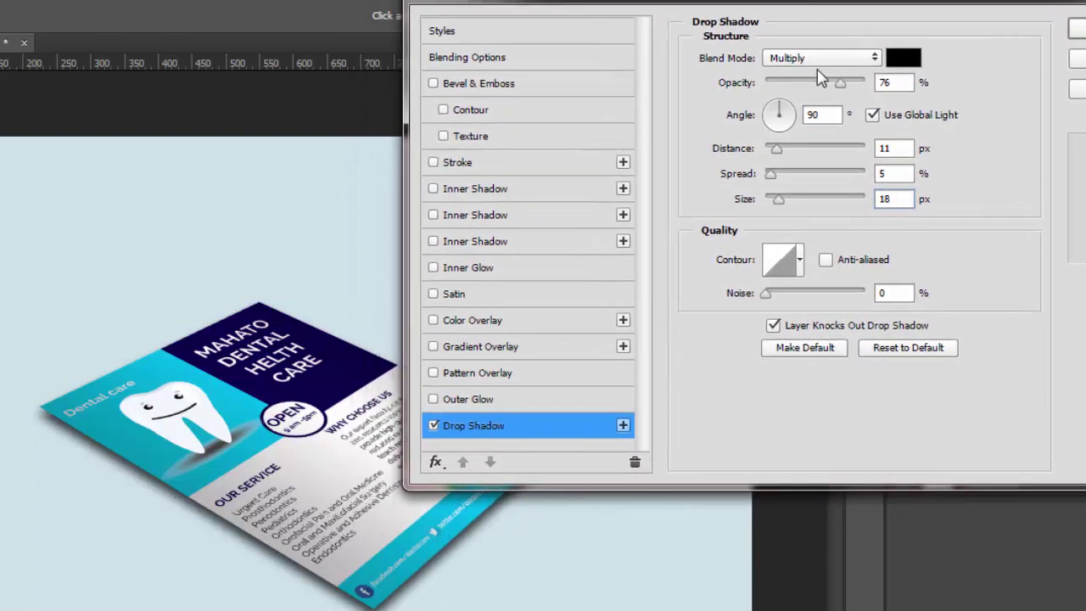
{"action": "left_click", "coordinate": [829, 116]}
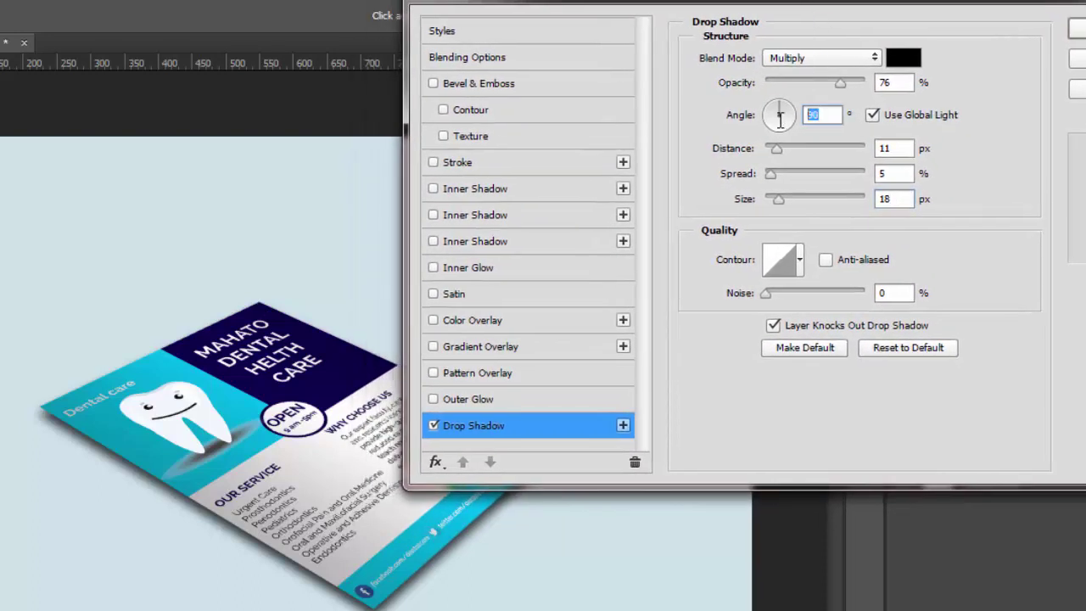
{"action": "type", "text": "120"}
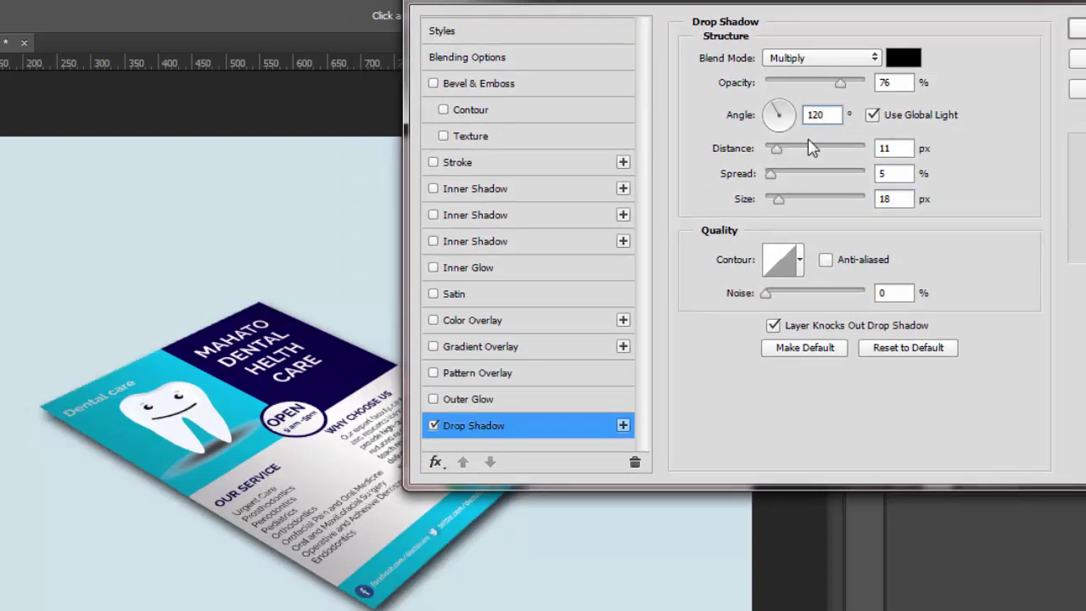
{"action": "left_click_drag", "start_coordinate": [776, 148], "coordinate": [779, 150]}
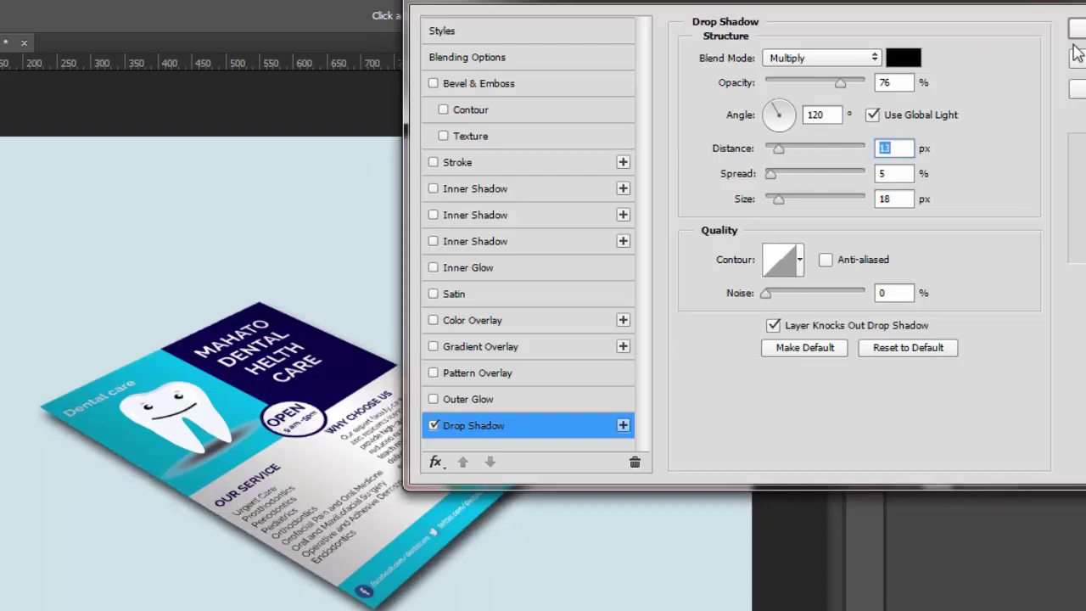
{"action": "left_click", "coordinate": [909, 149]}
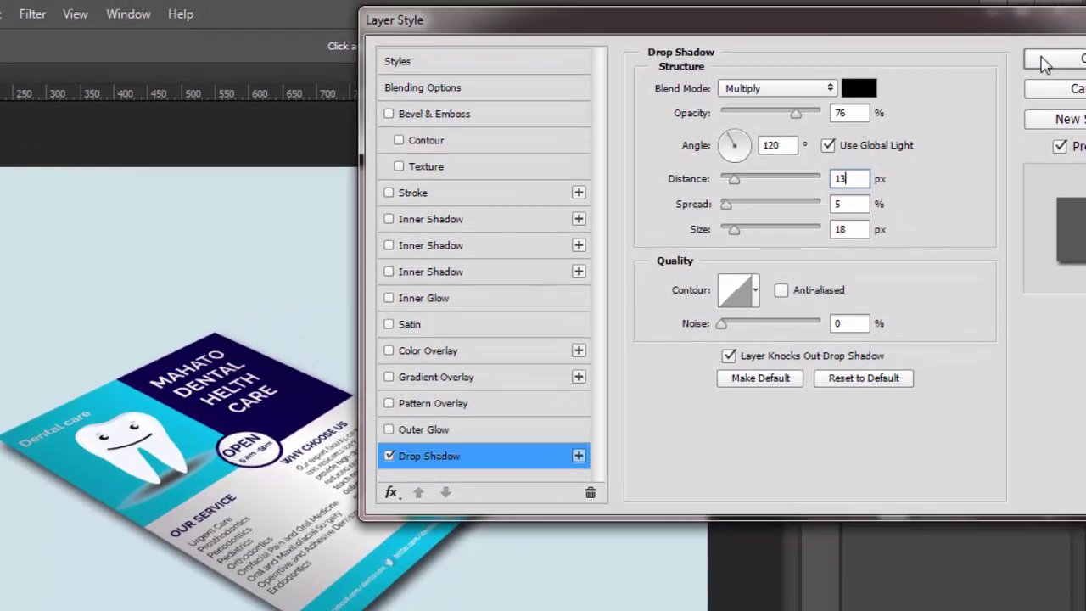
{"action": "left_click", "coordinate": [1043, 59]}
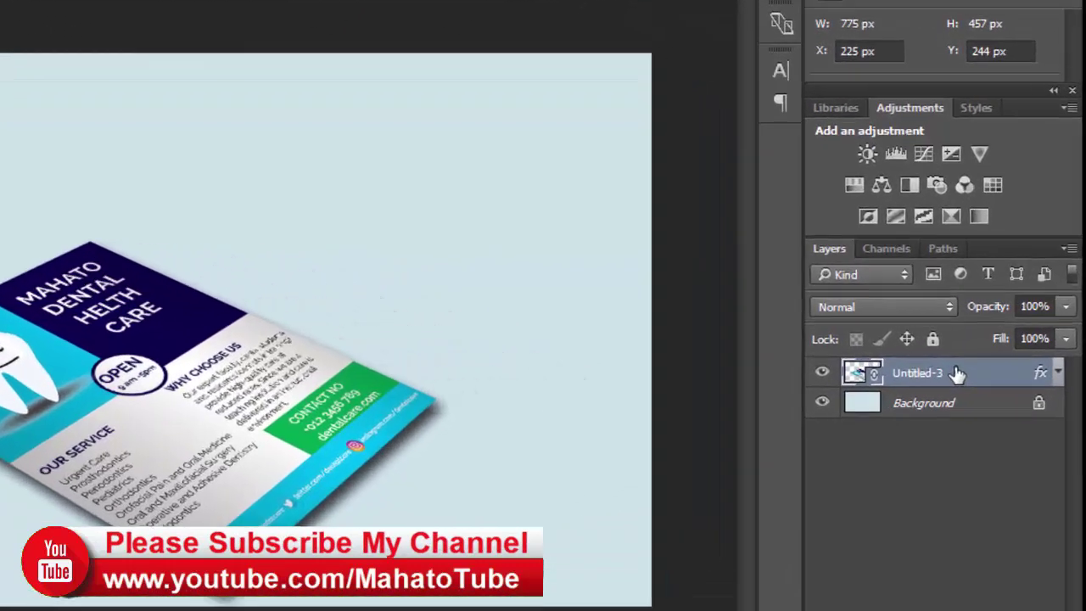
Duplicate the Untitled-3 layer and drag the copy up above the original.
{"action": "right_click", "coordinate": [997, 353]}
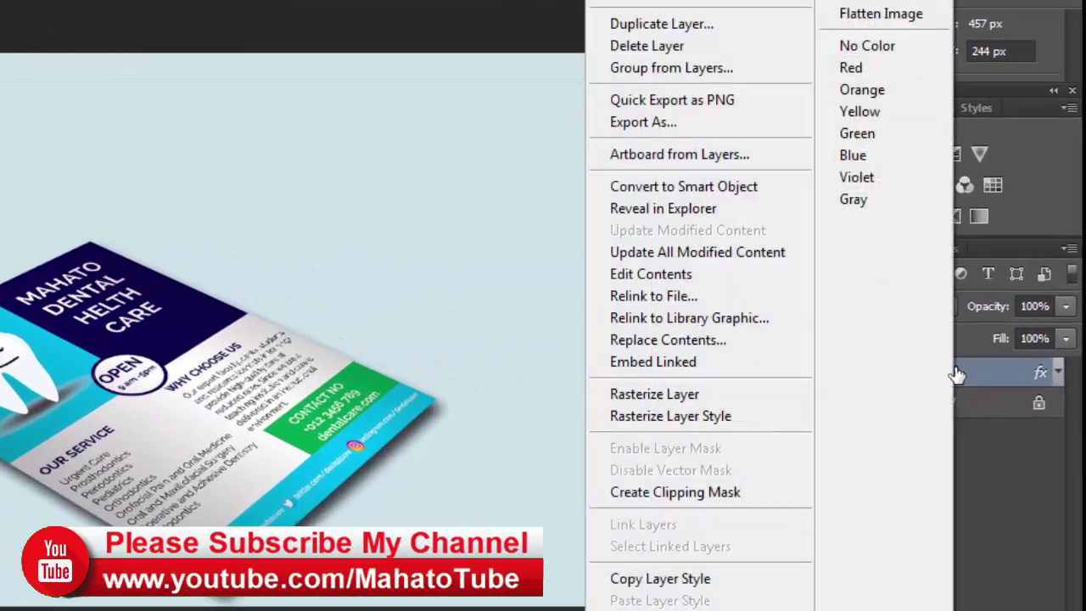
{"action": "left_click", "coordinate": [682, 26]}
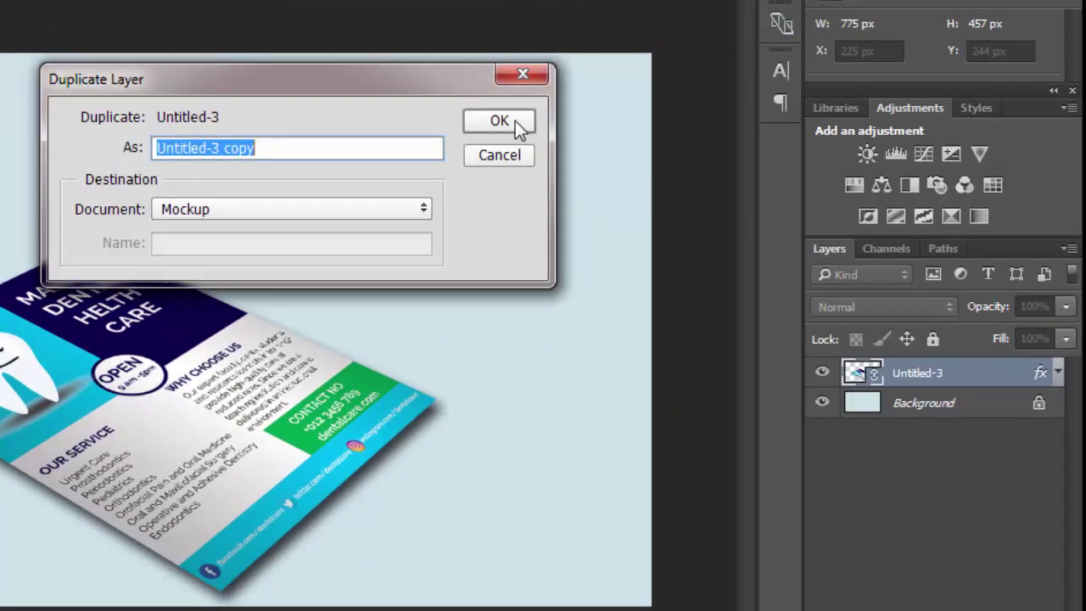
{"action": "left_click", "coordinate": [516, 120]}
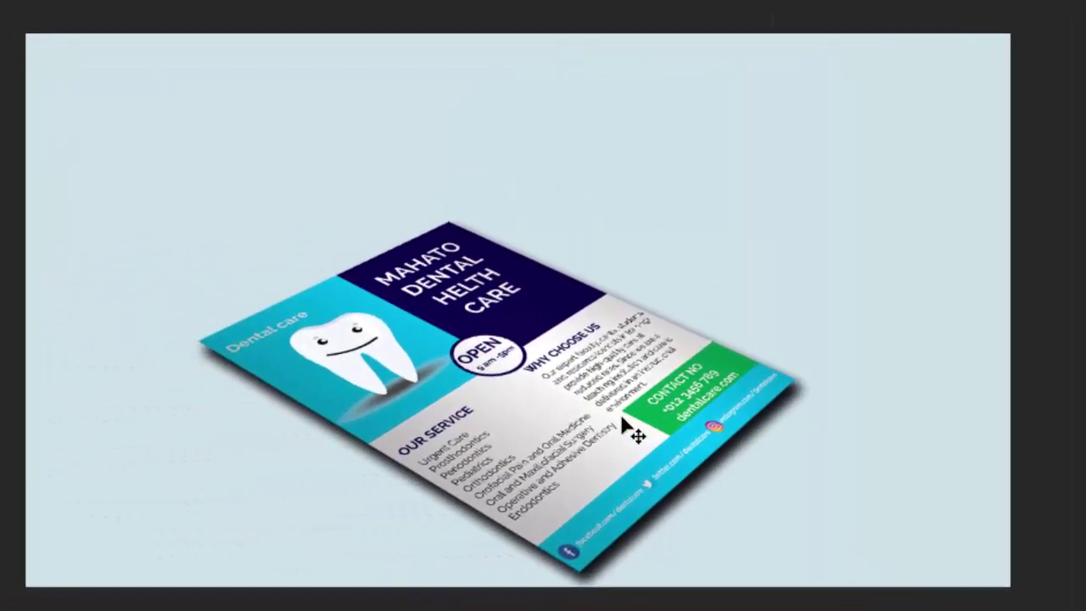
{"action": "mouse_move", "coordinate": [623, 417]}
{"action": "left_mouse_down"}
{"action": "mouse_move", "coordinate": [600, 350]}
{"action": "mouse_move", "coordinate": [635, 348]}
{"action": "mouse_move", "coordinate": [628, 311]}
{"action": "mouse_move", "coordinate": [643, 317]}
{"action": "mouse_move", "coordinate": [635, 325]}
{"action": "left_mouse_up"}
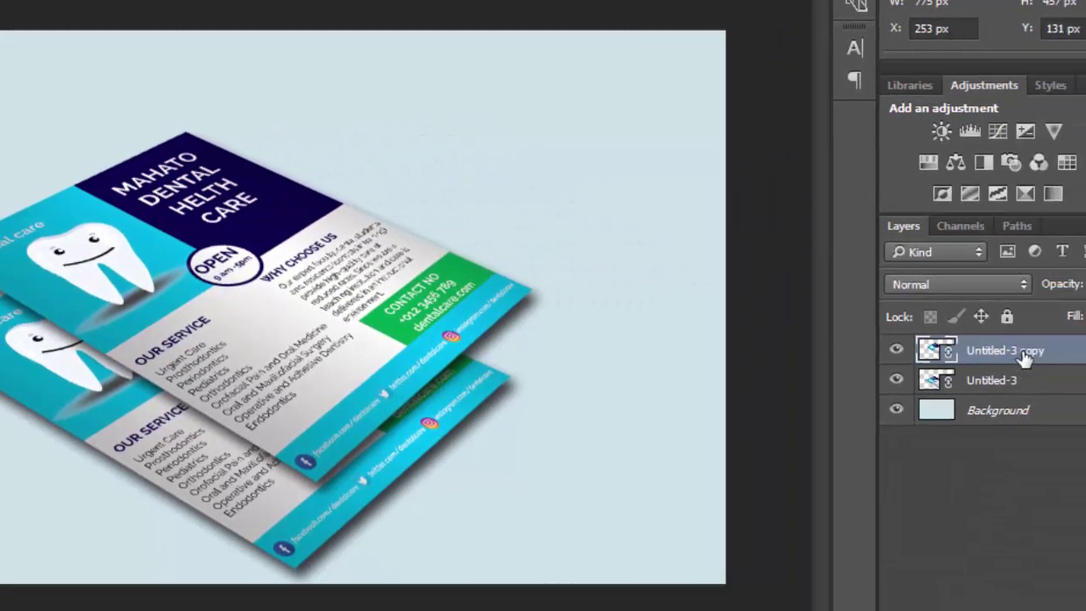
Duplicate Untitled-3 copy as copy 2 and align it on top of the stack.
{"action": "right_click", "coordinate": [1030, 356]}
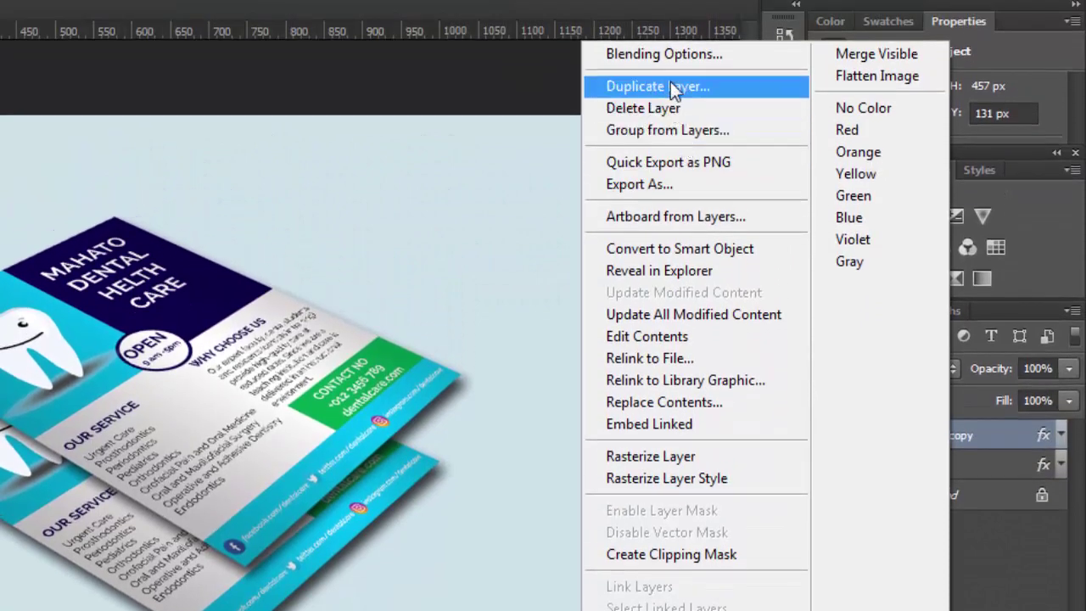
{"action": "left_click", "coordinate": [679, 28]}
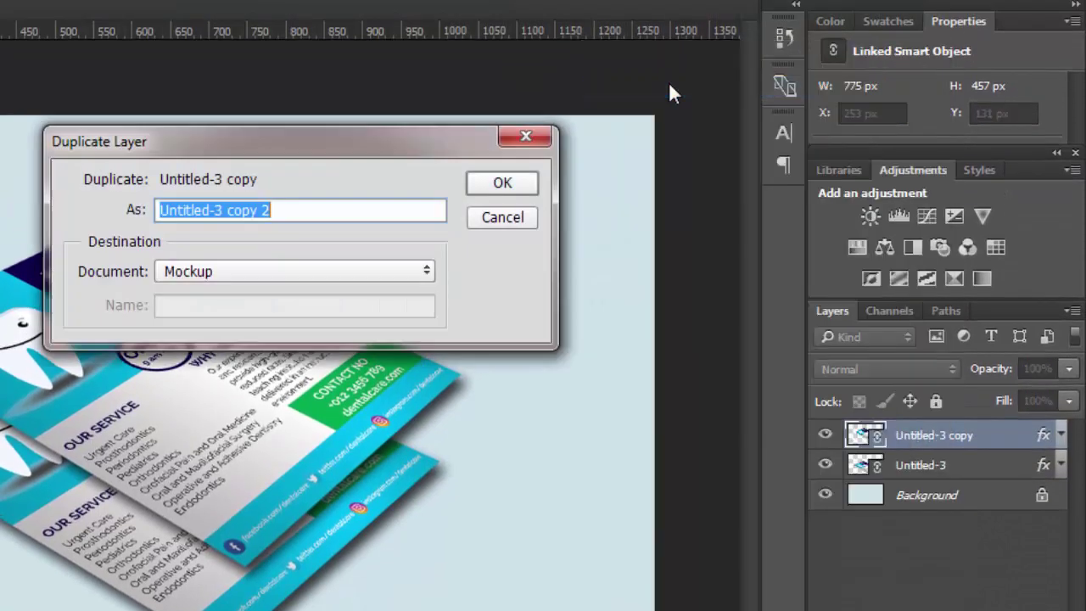
{"action": "left_click", "coordinate": [488, 187]}
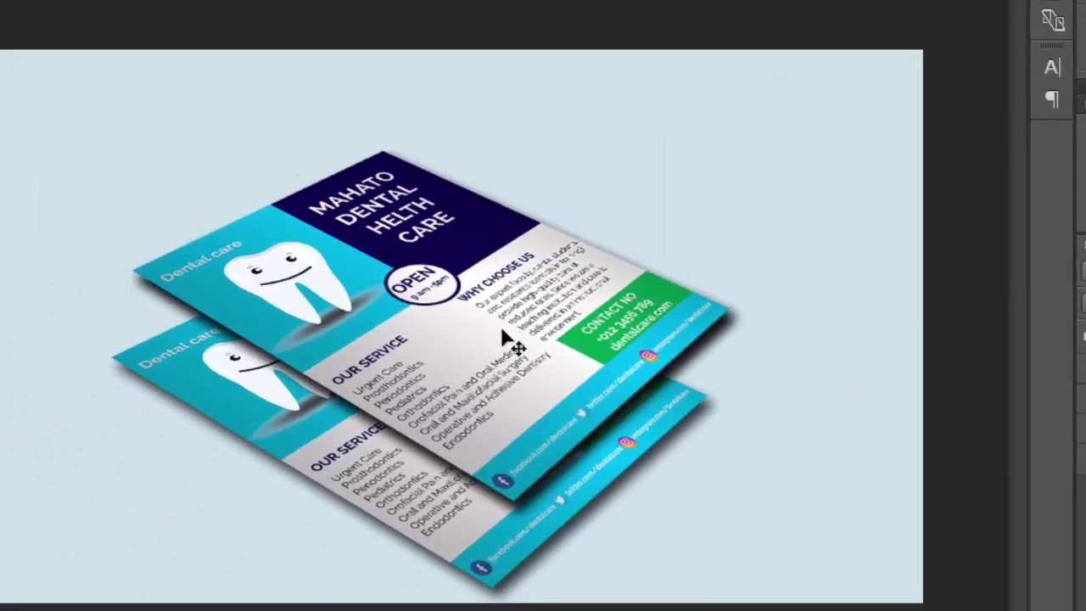
{"action": "mouse_move", "coordinate": [510, 344]}
{"action": "left_mouse_down"}
{"action": "mouse_move", "coordinate": [603, 229]}
{"action": "mouse_move", "coordinate": [623, 221]}
{"action": "left_mouse_up"}
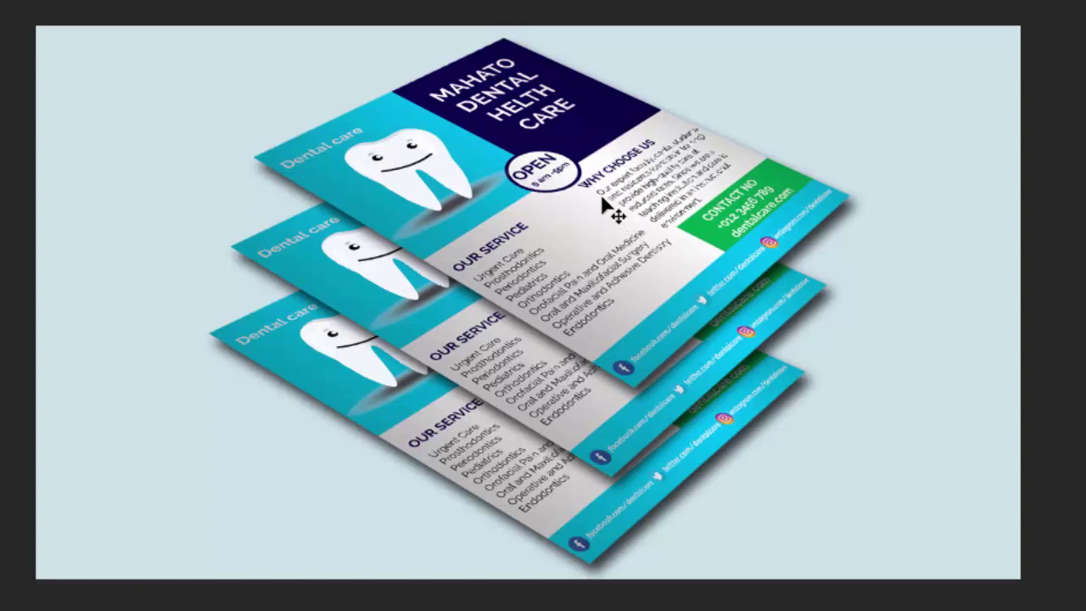
{"action": "left_click_drag", "start_coordinate": [602, 201], "coordinate": [598, 211]}
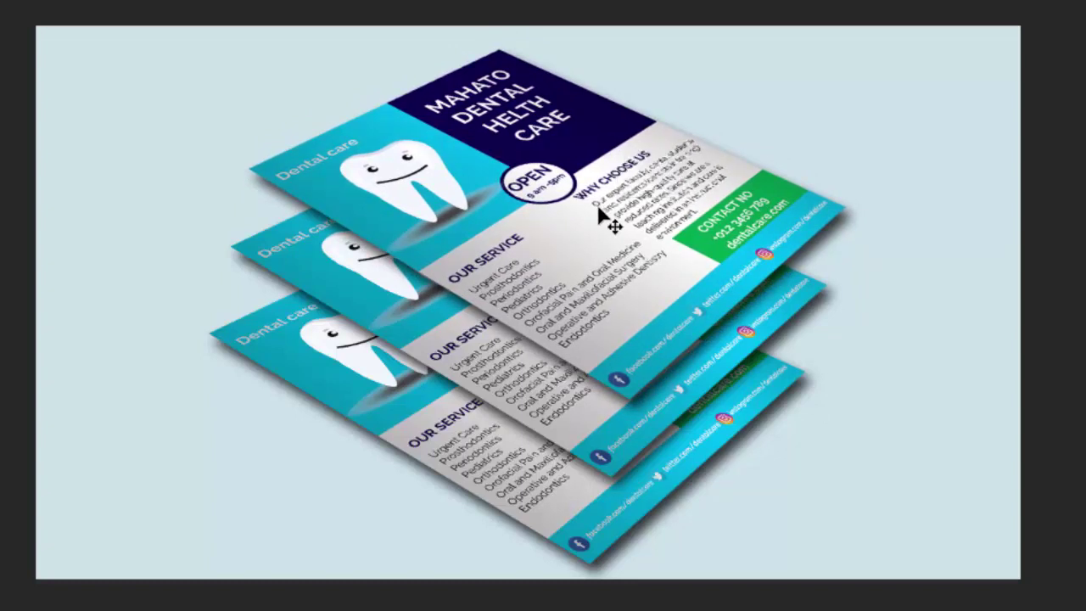
{"action": "key", "text": "Up"}
{"action": "key", "text": "Up"}
{"action": "key", "text": "Up"}
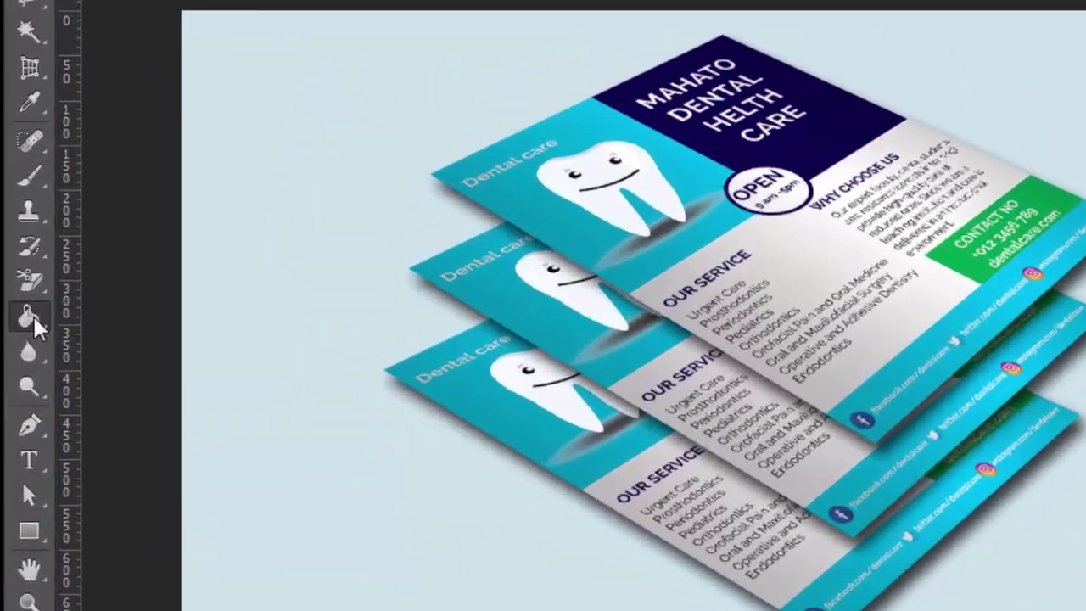
Add a new Layer 1 with a diagonal light-to-dark gradient across the canvas, blended in Overlay mode.
{"action": "right_click", "coordinate": [34, 319]}
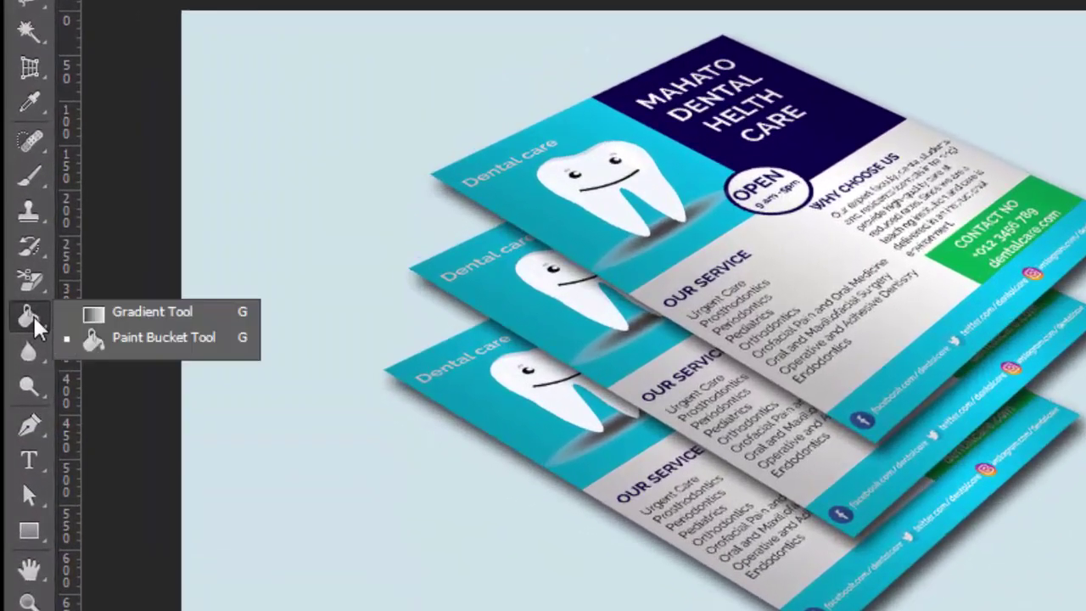
{"action": "left_click", "coordinate": [90, 311]}
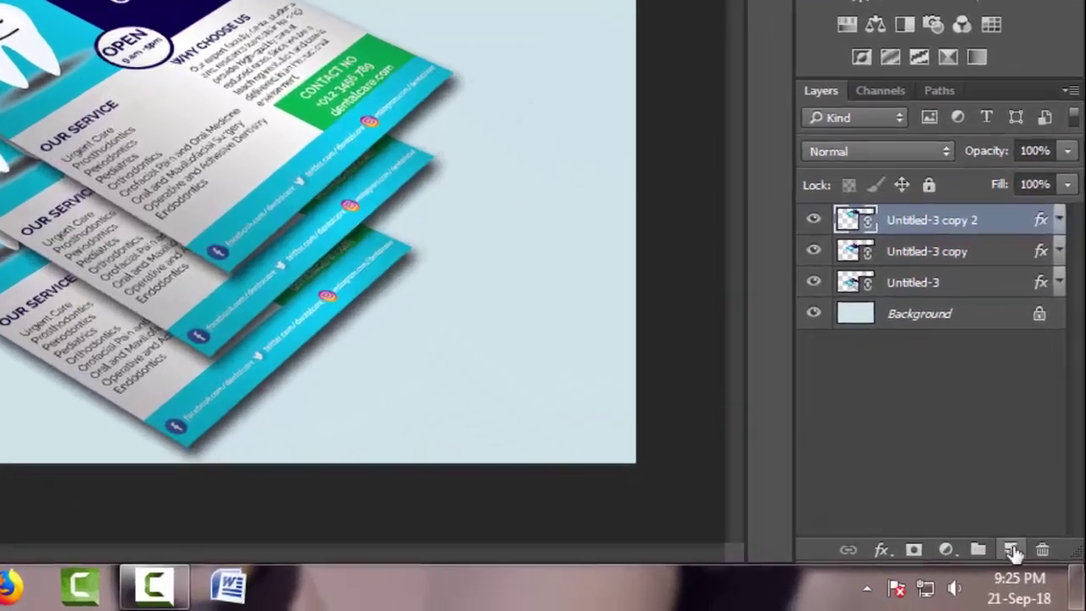
{"action": "left_click", "coordinate": [1035, 571]}
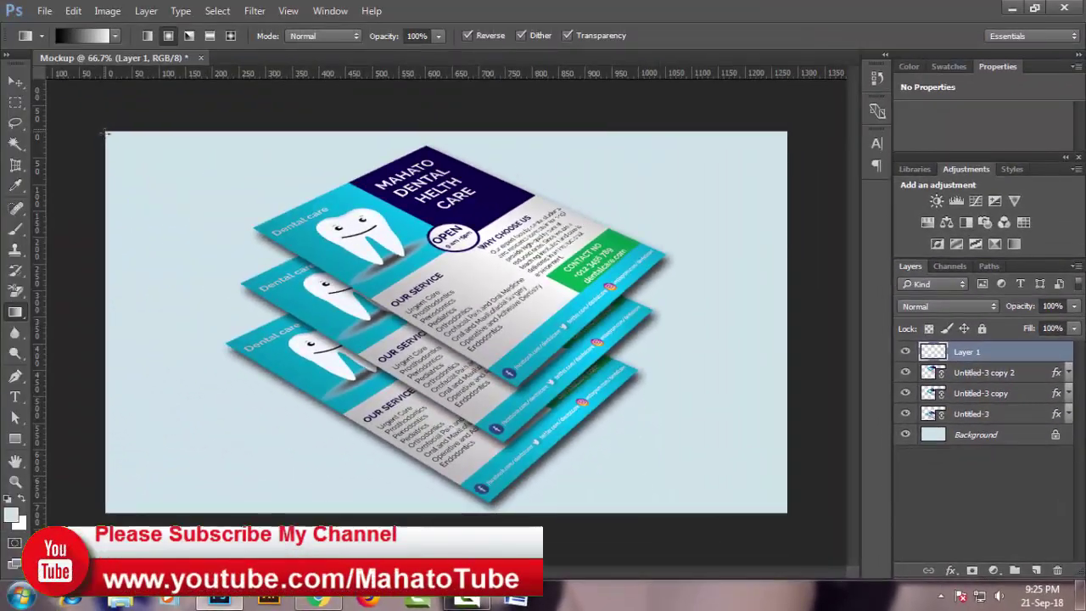
{"action": "mouse_move", "coordinate": [105, 132]}
{"action": "left_mouse_down"}
{"action": "mouse_move", "coordinate": [846, 468]}
{"action": "mouse_move", "coordinate": [893, 540]}
{"action": "left_mouse_up"}
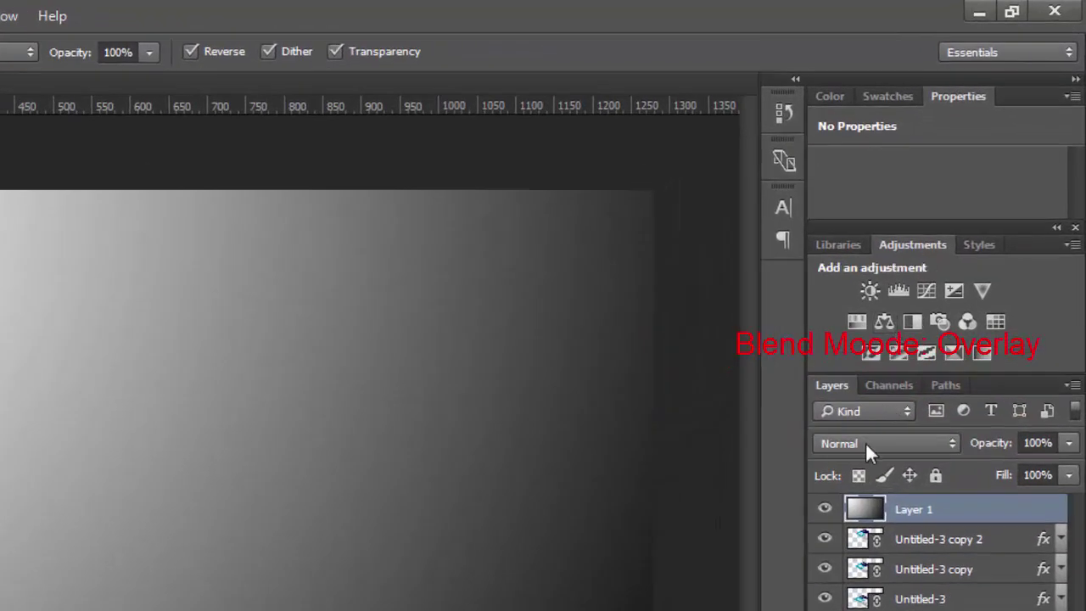
{"action": "left_click", "coordinate": [865, 442]}
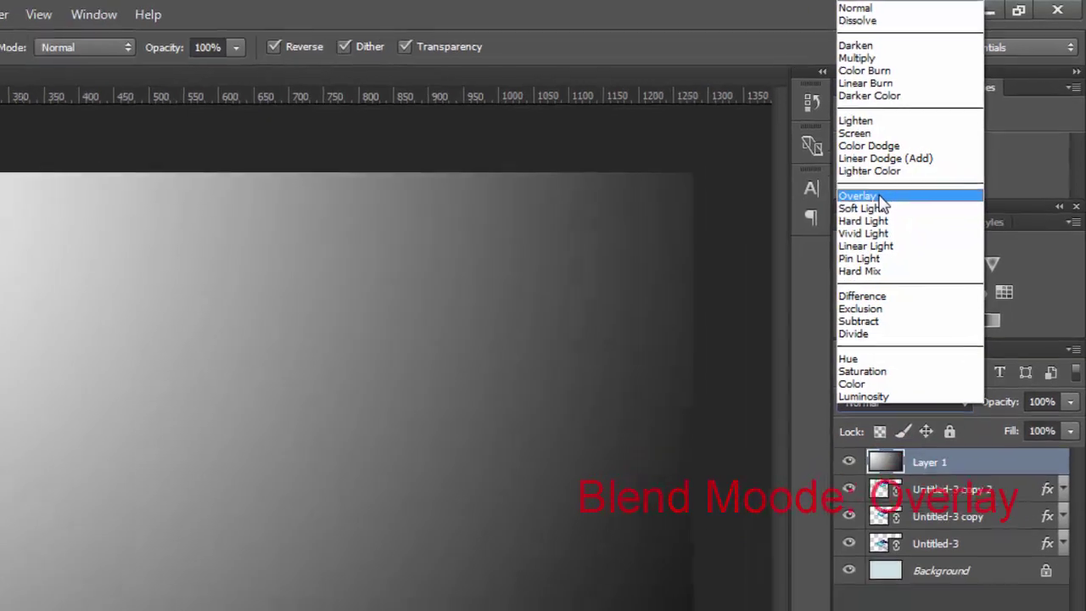
{"action": "left_click", "coordinate": [880, 198]}
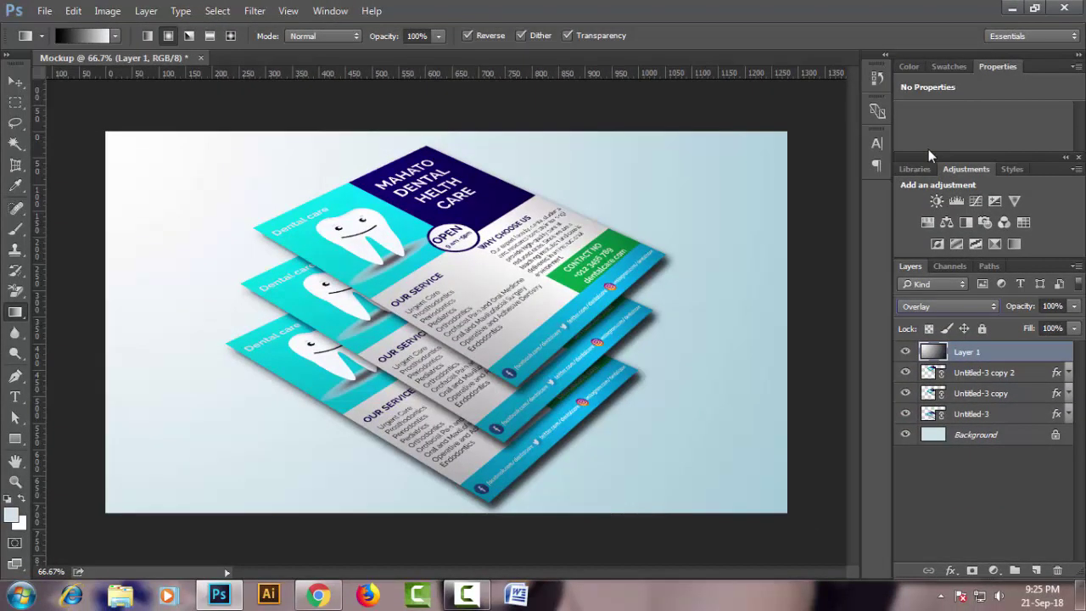
Save the mockup as JPEG file Mockup.jpg, reaching the Maximum-quality JPEG Options.
{"action": "left_click", "coordinate": [44, 11]}
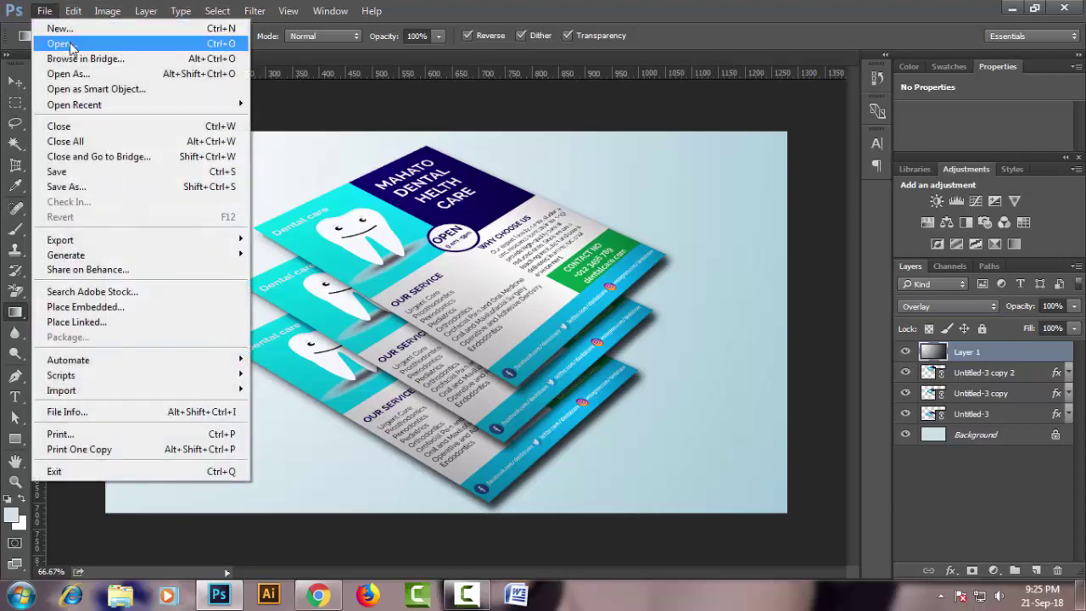
{"action": "left_click", "coordinate": [88, 189]}
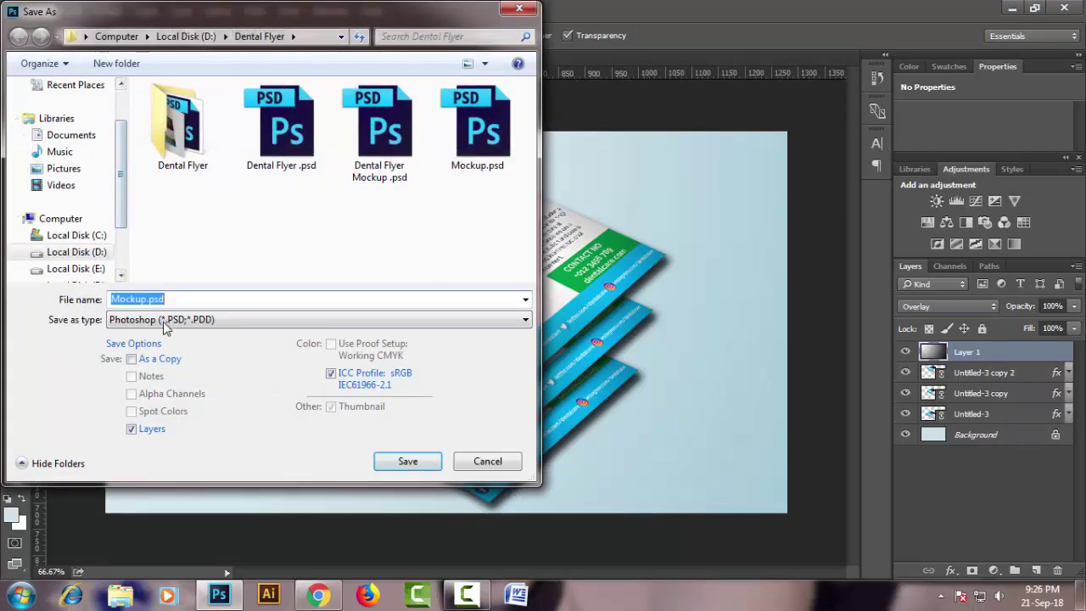
{"action": "left_click", "coordinate": [167, 320]}
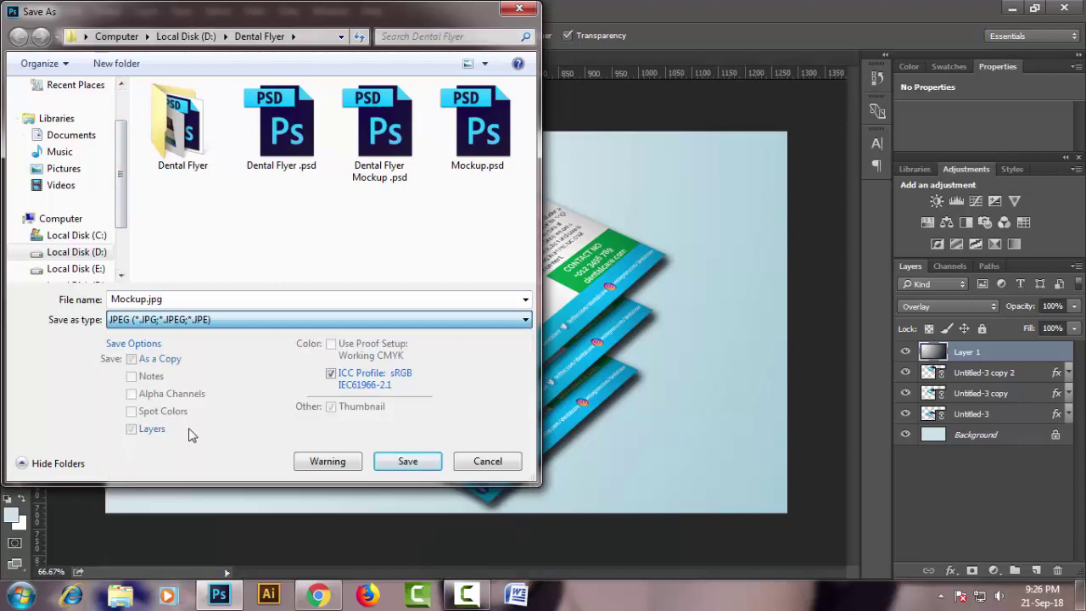
{"action": "left_click", "coordinate": [192, 427]}
{"action": "double_click", "coordinate": [146, 299]}
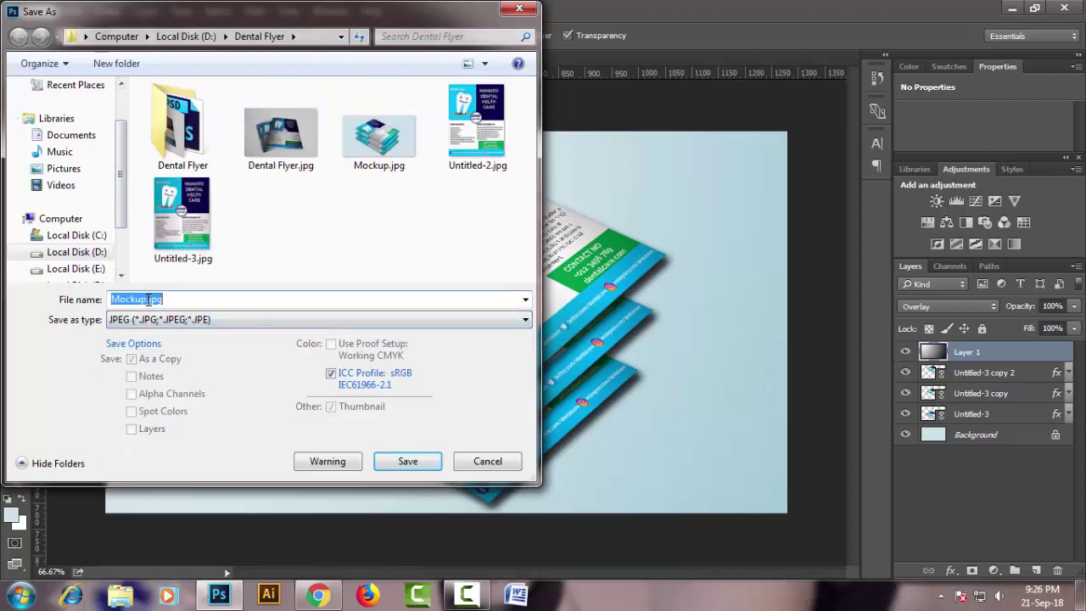
{"action": "left_click", "coordinate": [224, 299]}
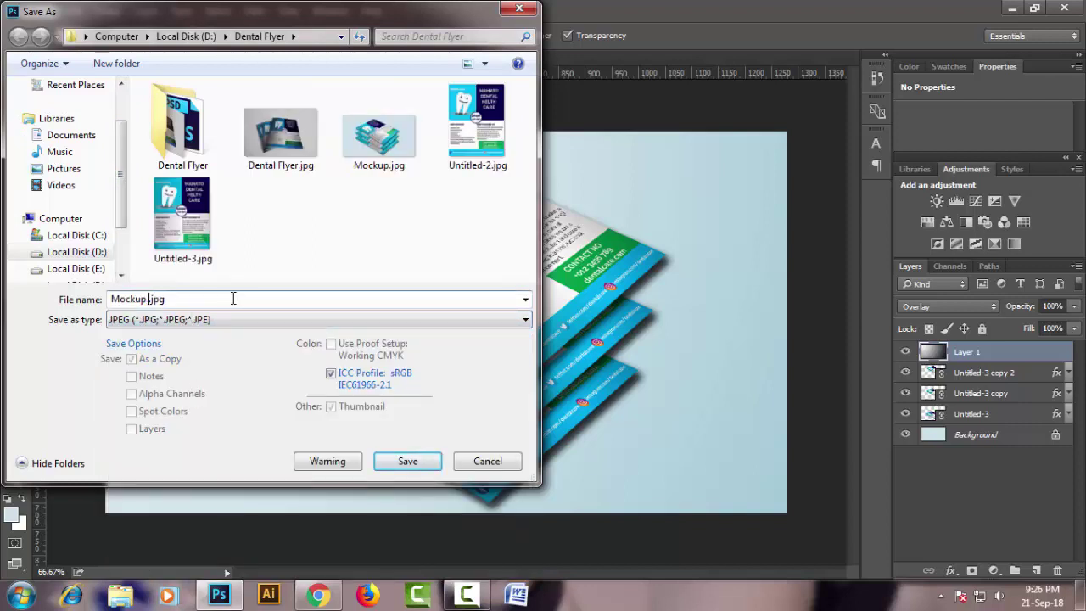
{"action": "type", "text": "2"}
{"action": "key", "text": "Return"}
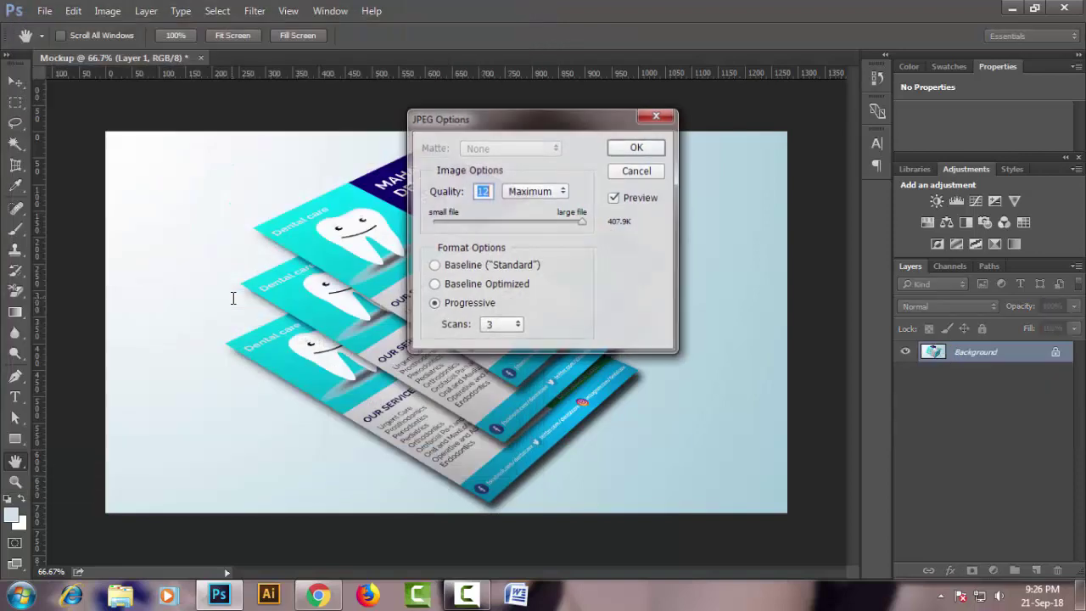